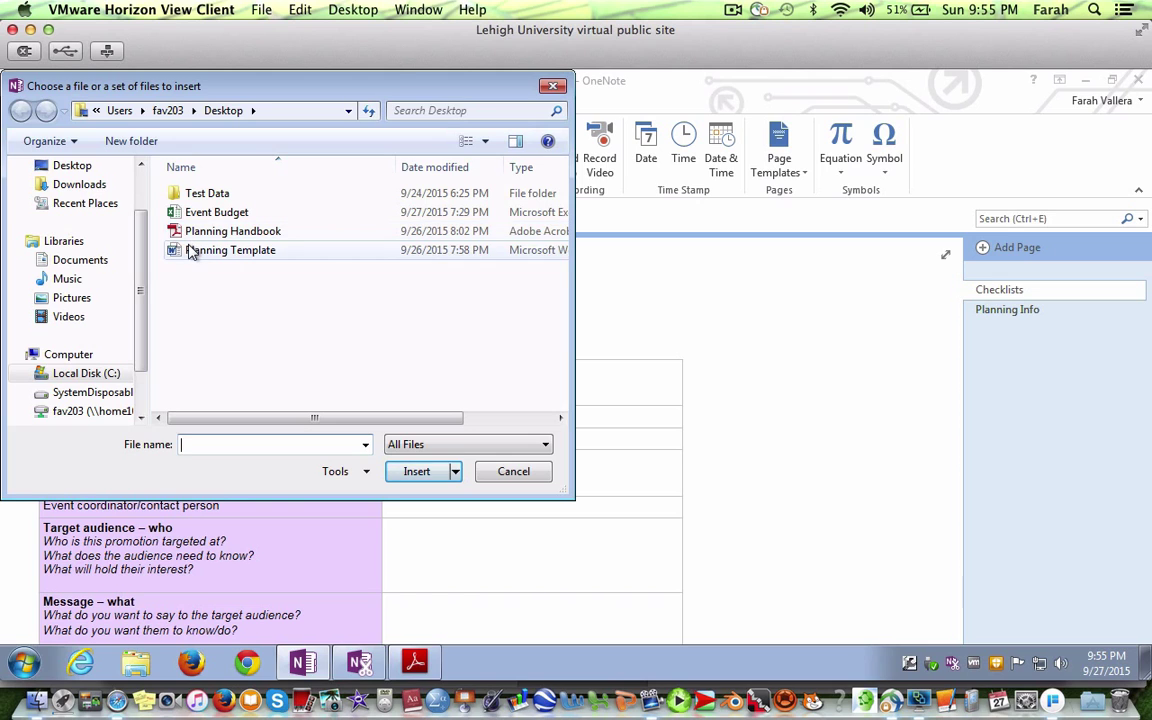
Attach the Planning Template Word document to the Checklists page as a file attachment
double_click(192, 252)
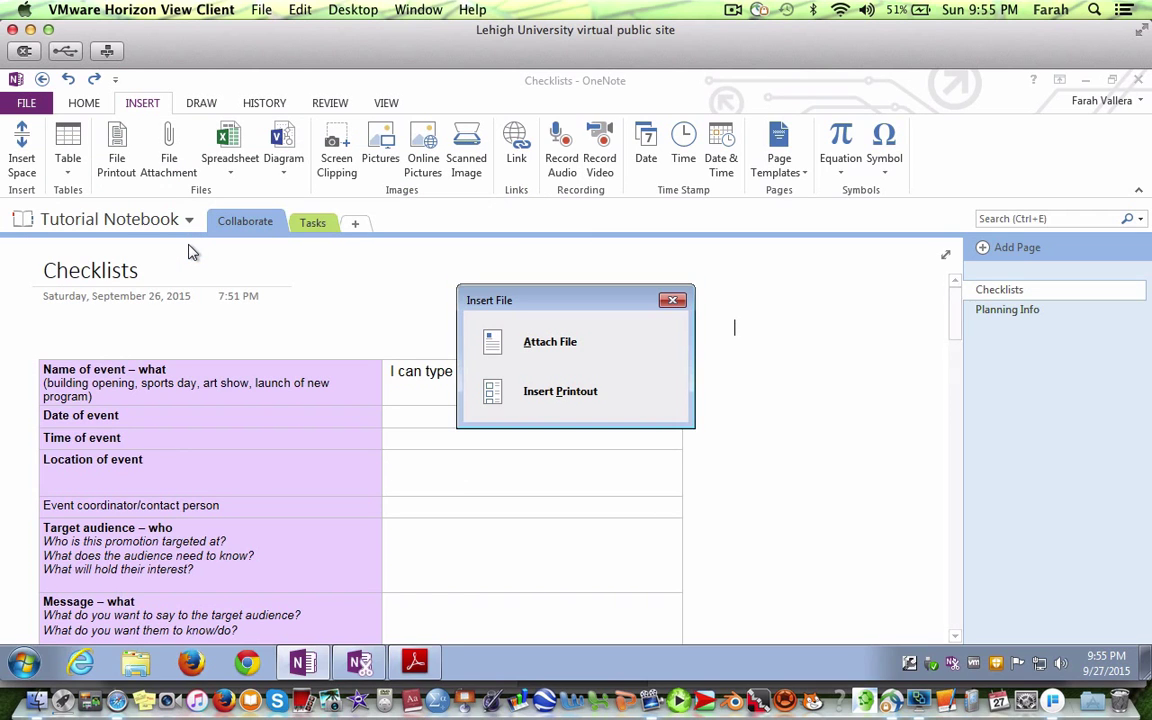
left_click(527, 343)
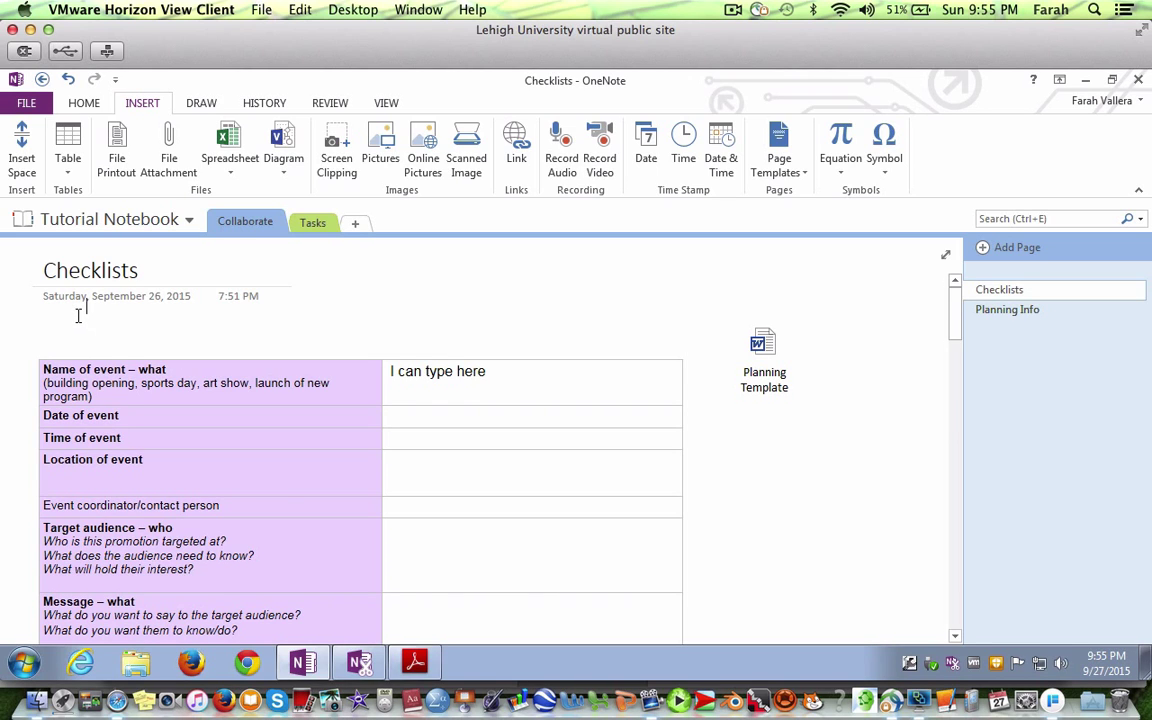
Insert the Planning Template document into the Checklists page as a printout below the title
left_click(167, 158)
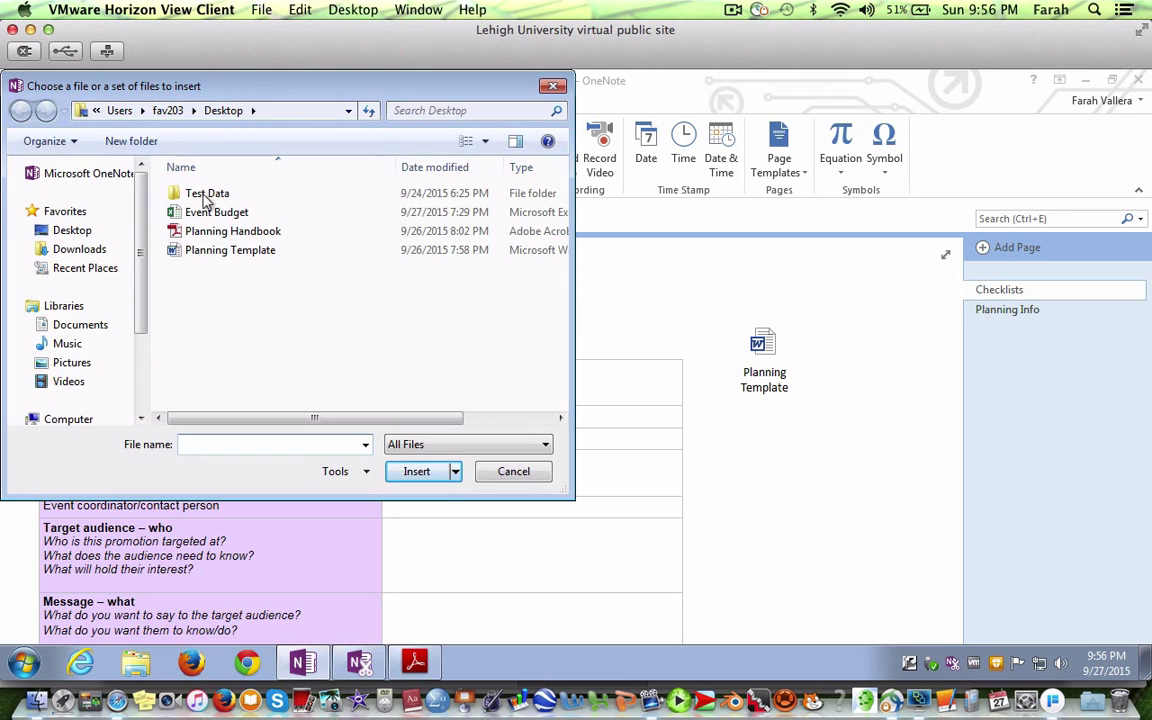
double_click(200, 250)
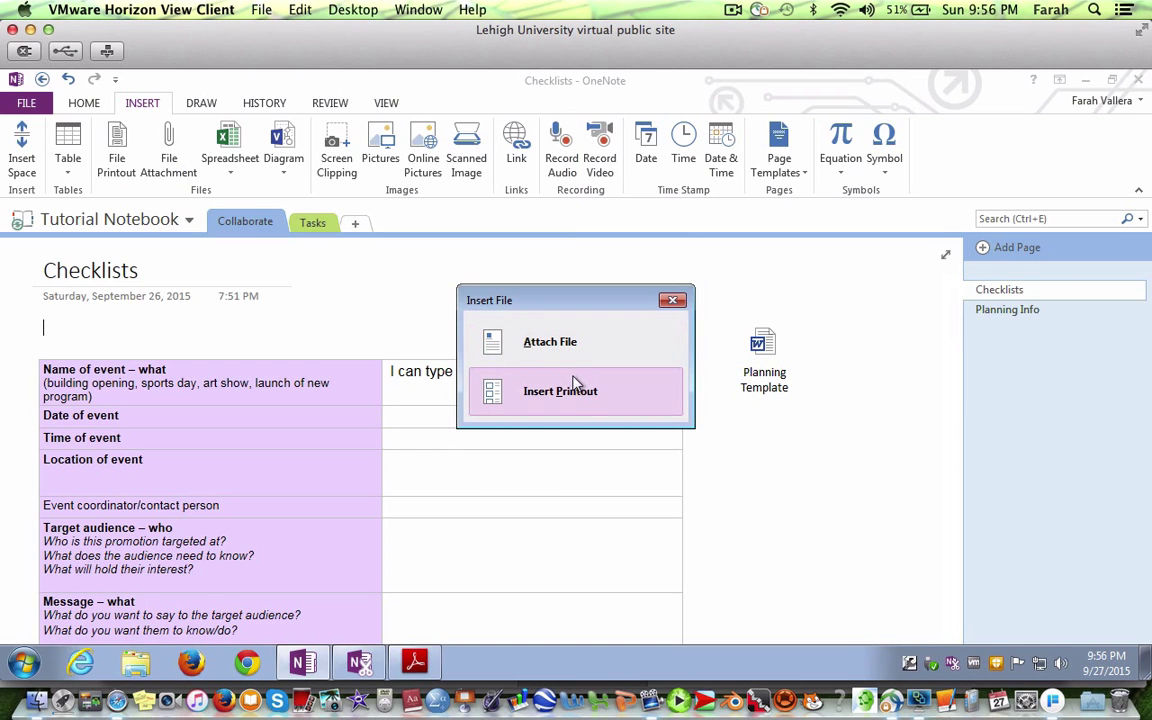
left_click(570, 397)
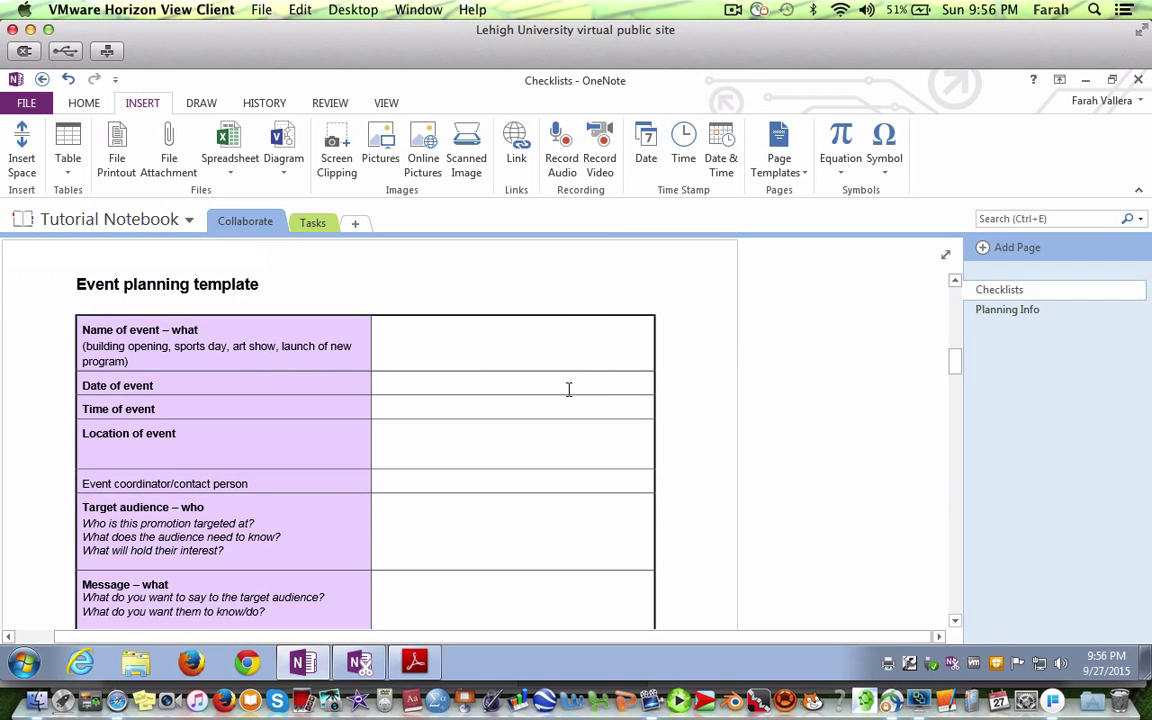
Highlight "Date of event" in the inserted template printout with the green highlighter
left_click(200, 104)
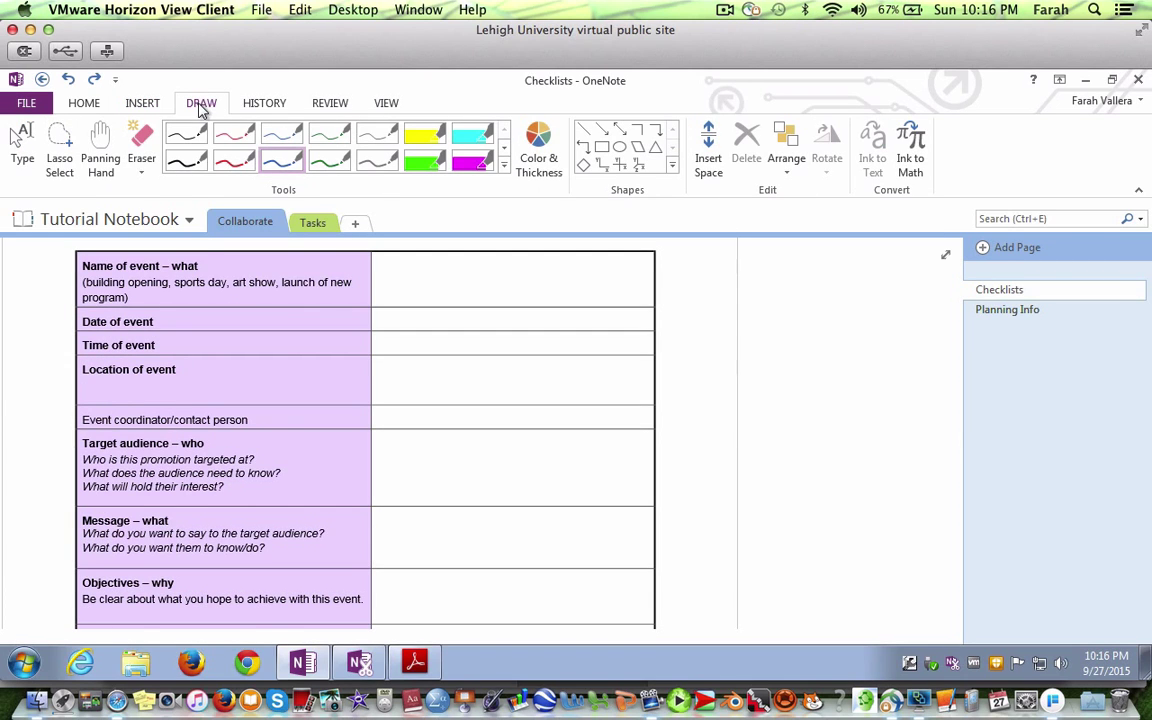
left_click(424, 161)
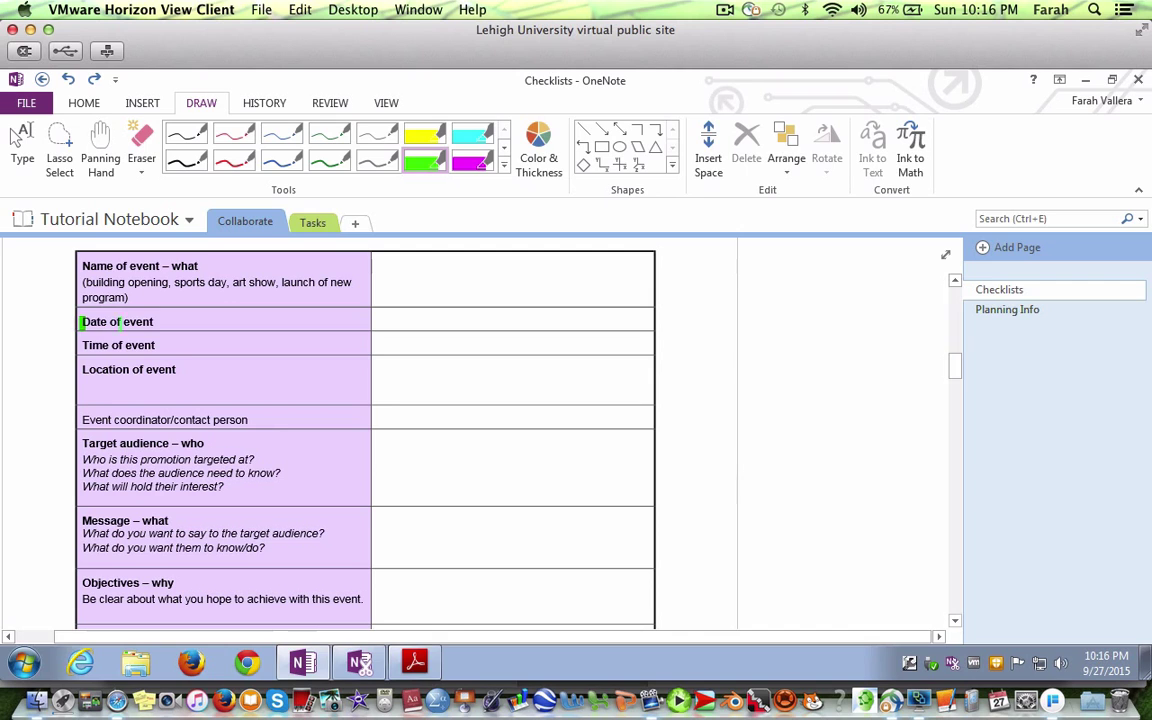
left_click_drag(80, 321, 181, 322)
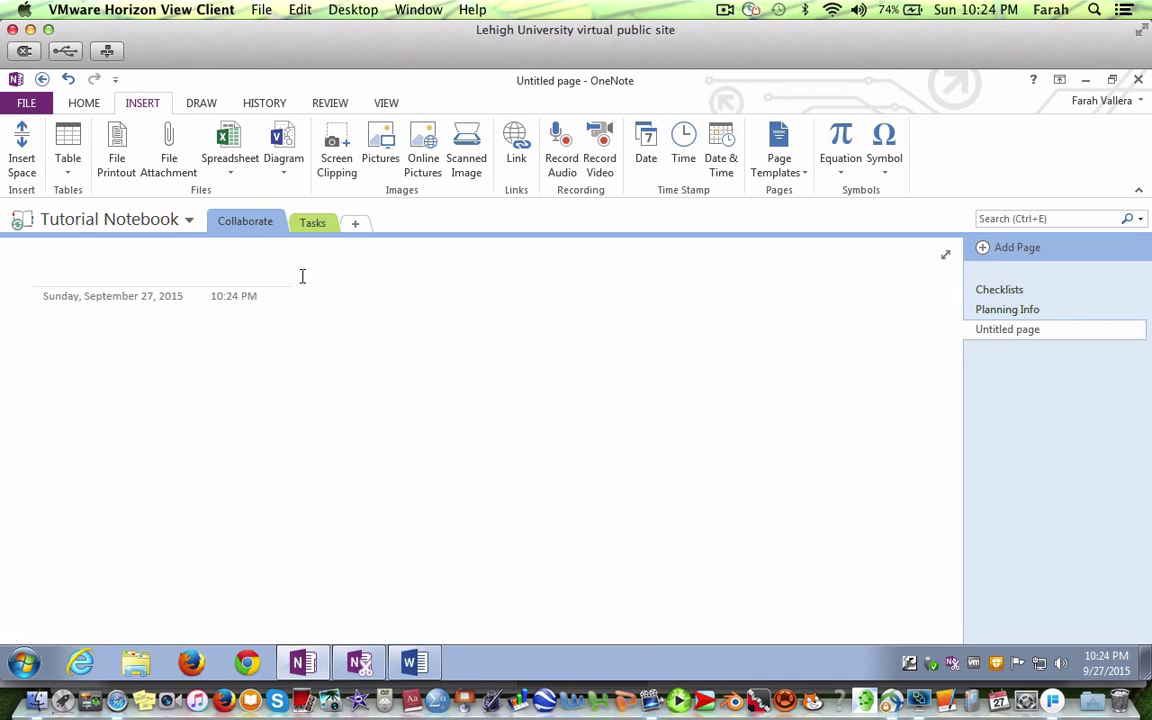
Title the new untitled page "Full Docs" and make it a subpage of Checklists
type("Full Docs")
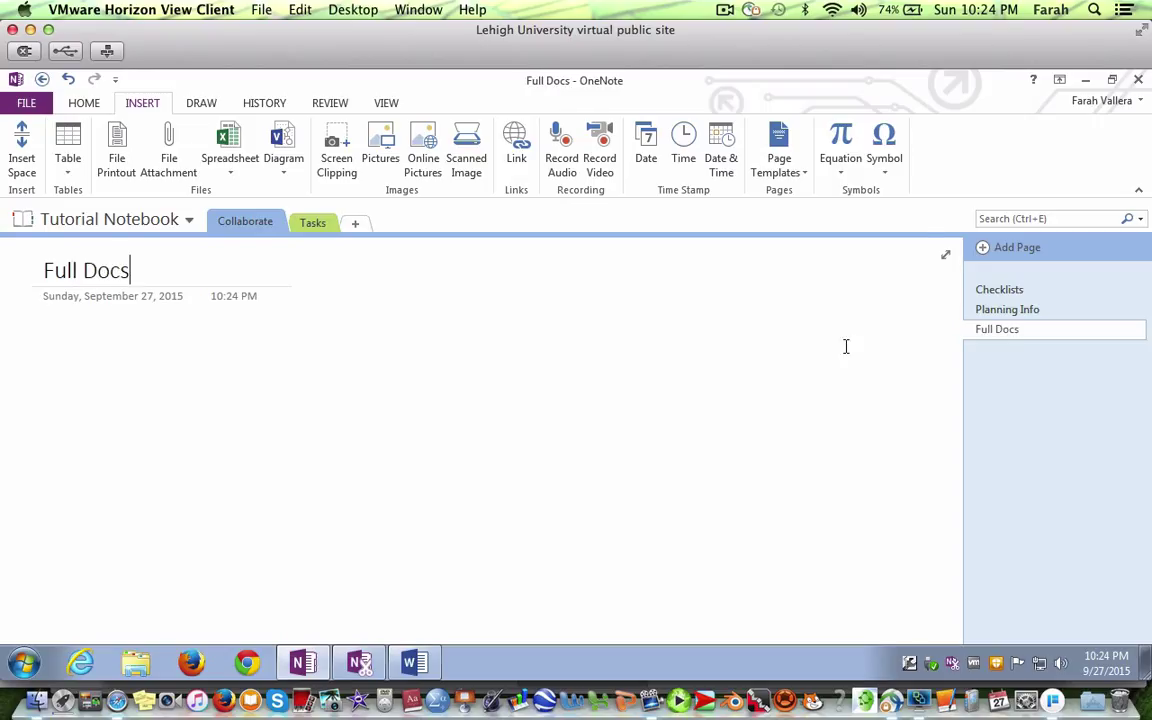
left_click_drag(1003, 332, 1023, 314)
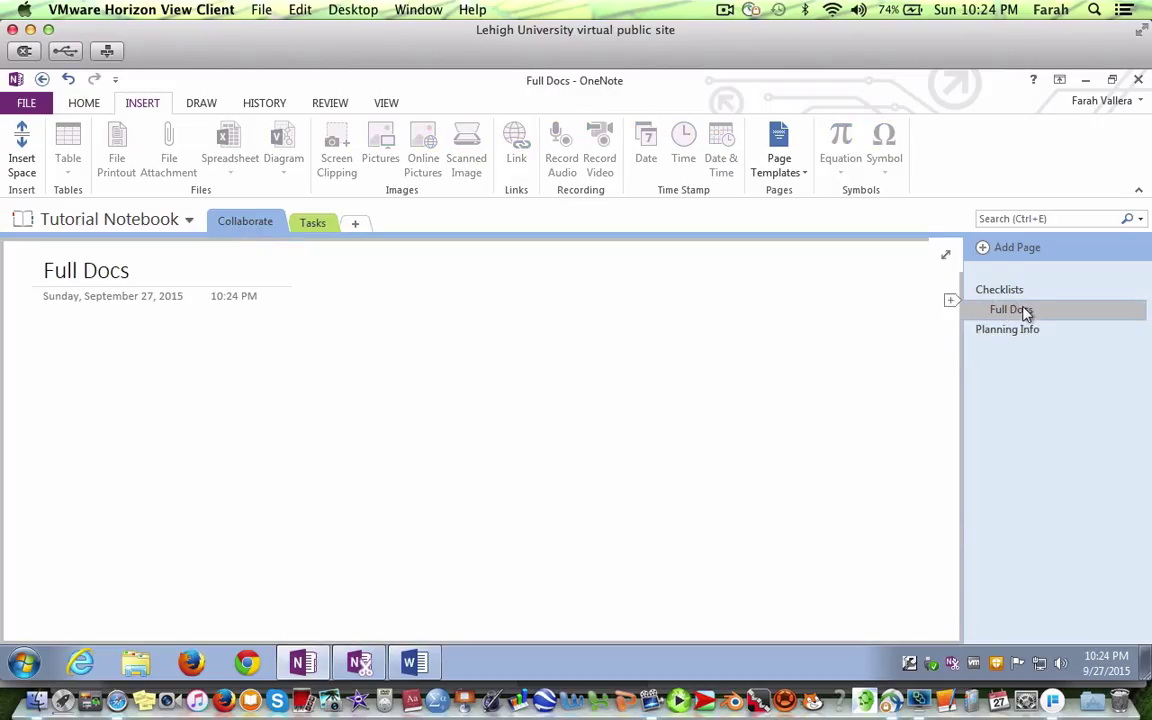
Switch to Word and print the Planning Template to OneNote 2013, placing it on the Full Docs page of the Collaborate section
left_click(418, 668)
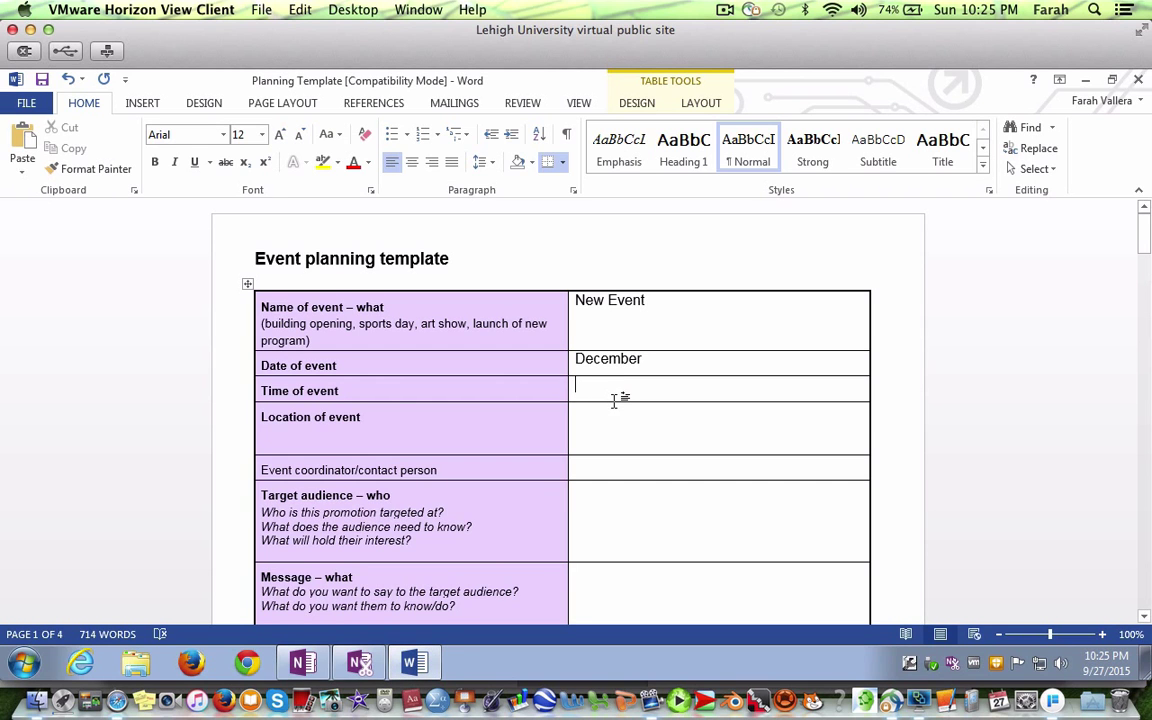
left_click(26, 103)
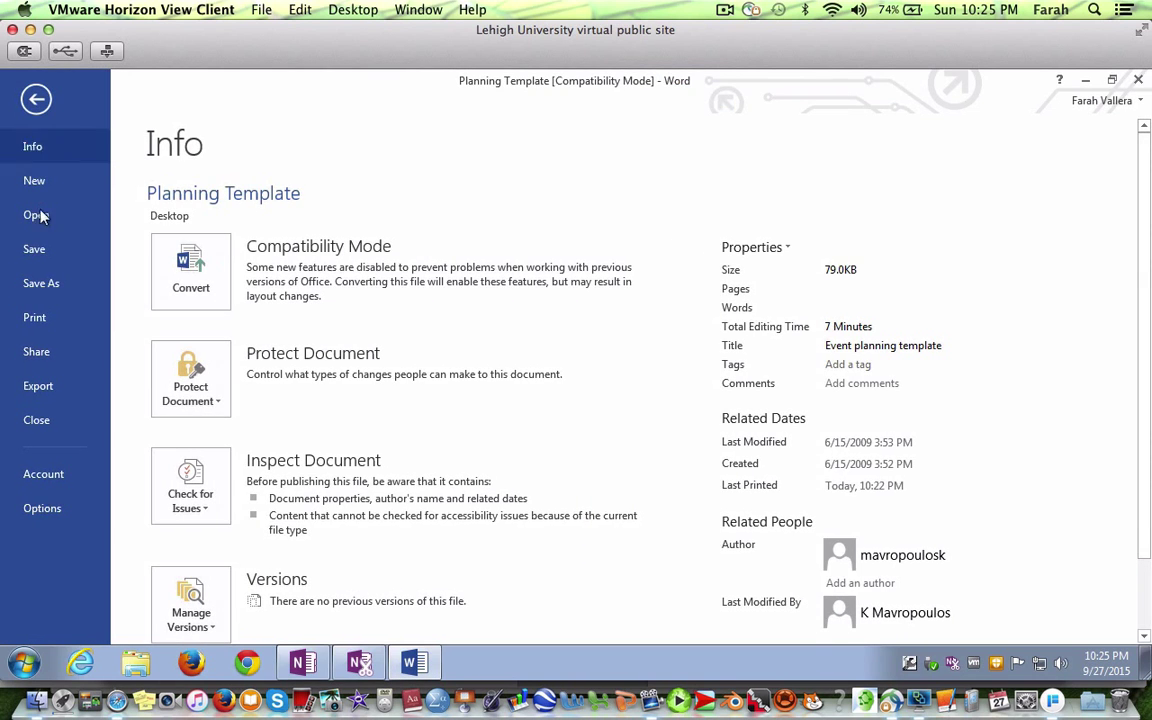
left_click(40, 320)
left_click(278, 318)
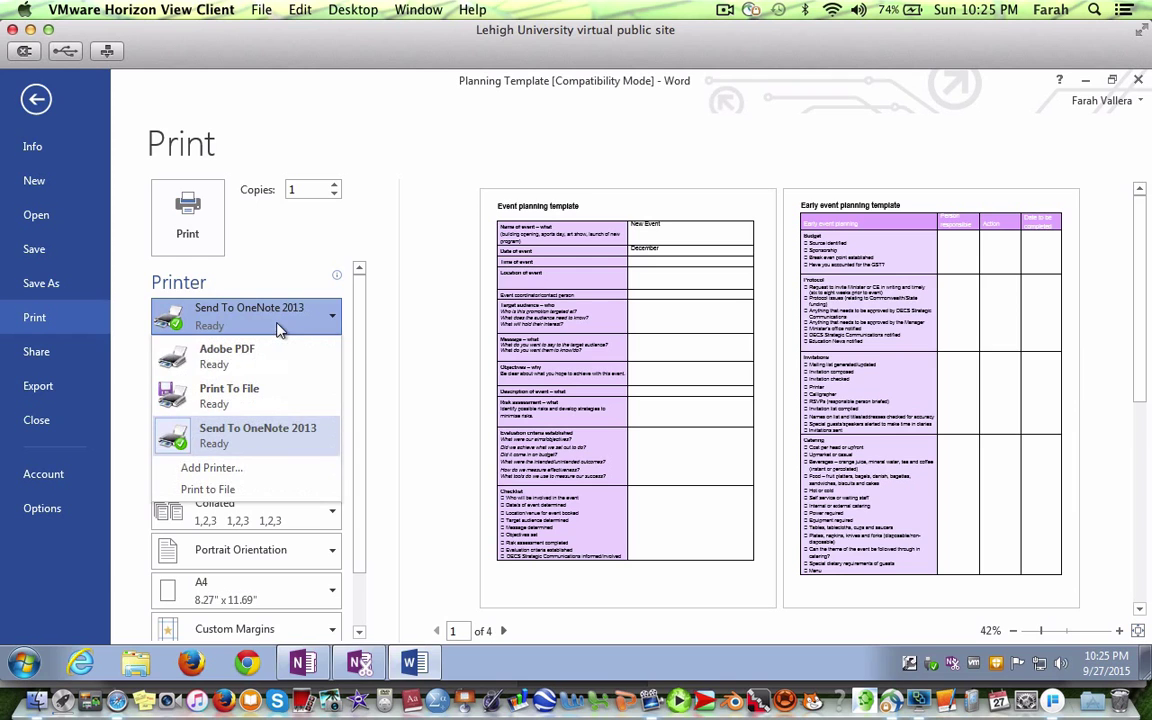
left_click(199, 242)
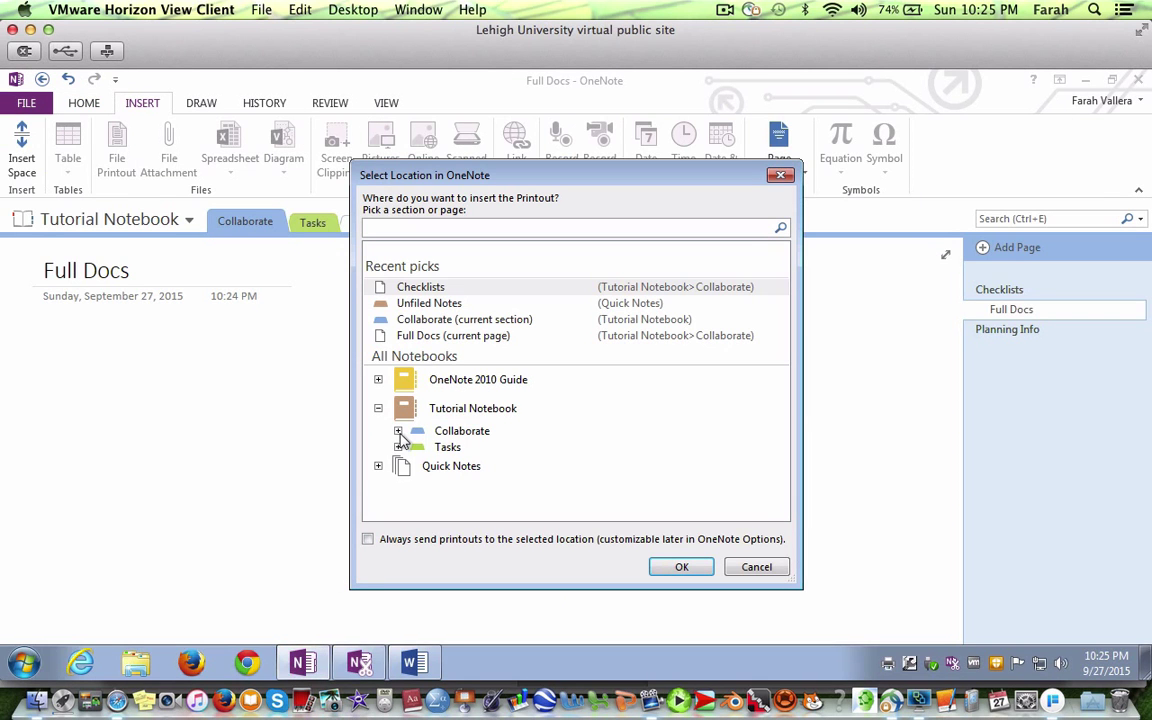
left_click(397, 431)
double_click(478, 467)
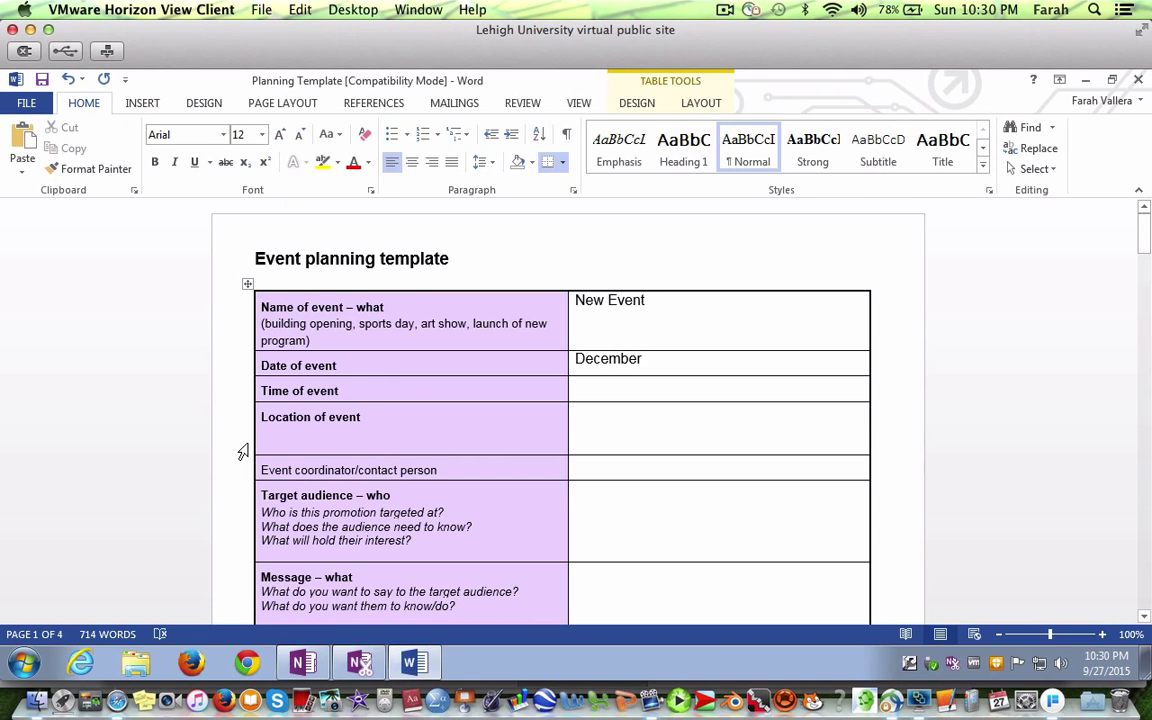
Send the open Planning Template to the Full Docs page in Collaborate using the Send to OneNote tool
left_click(358, 664)
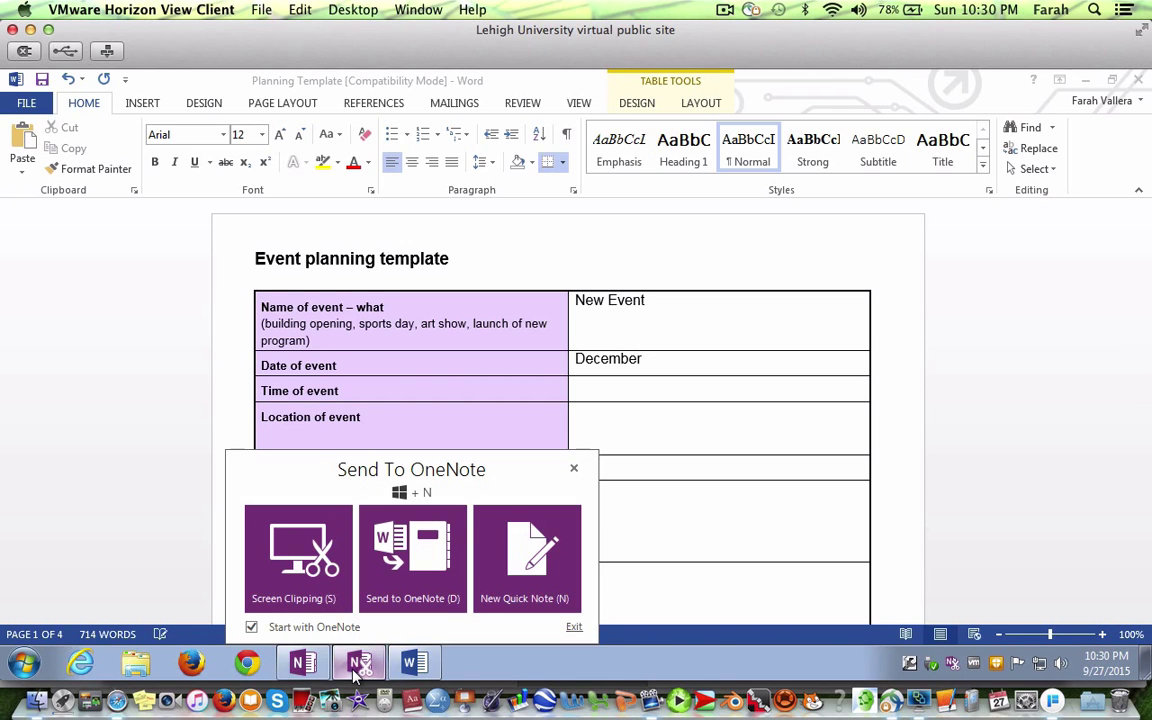
left_click(403, 575)
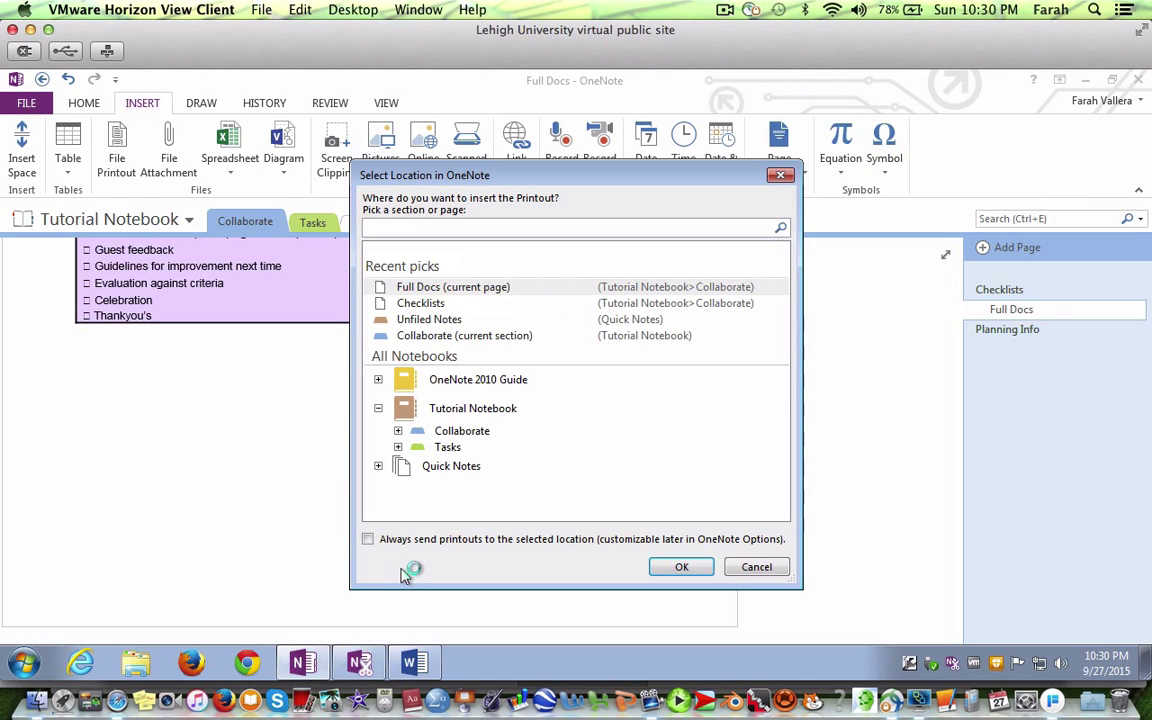
left_click(398, 432)
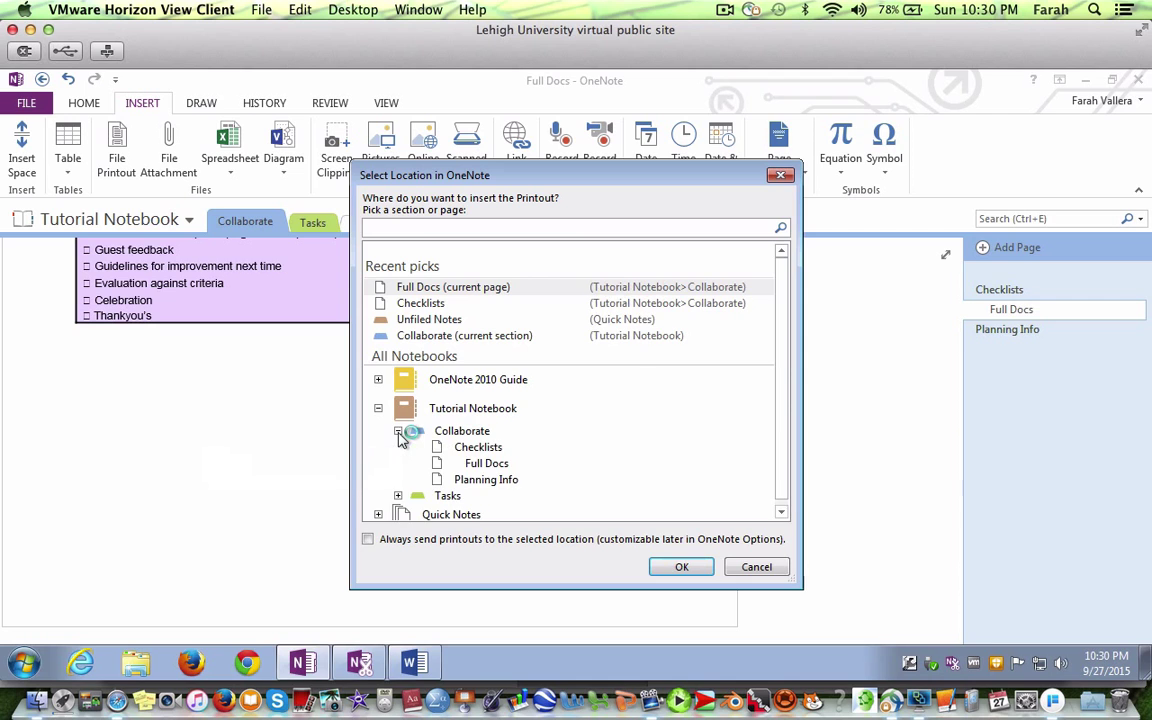
double_click(487, 465)
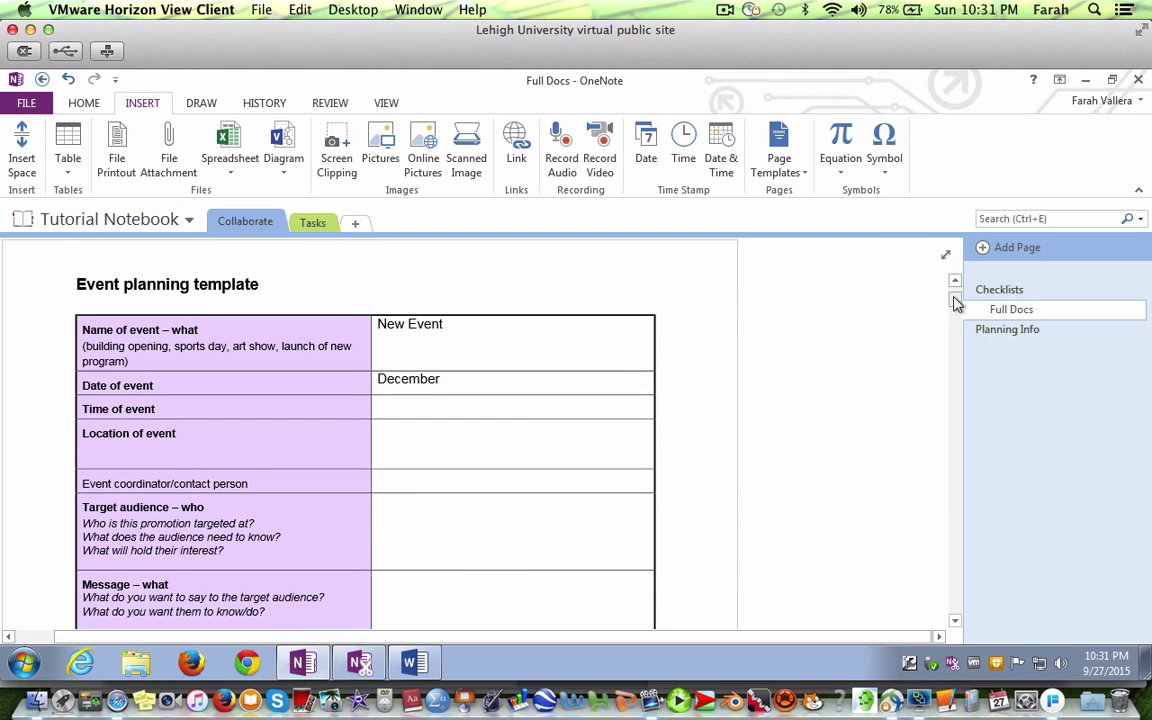
left_click_drag(955, 303, 943, 262)
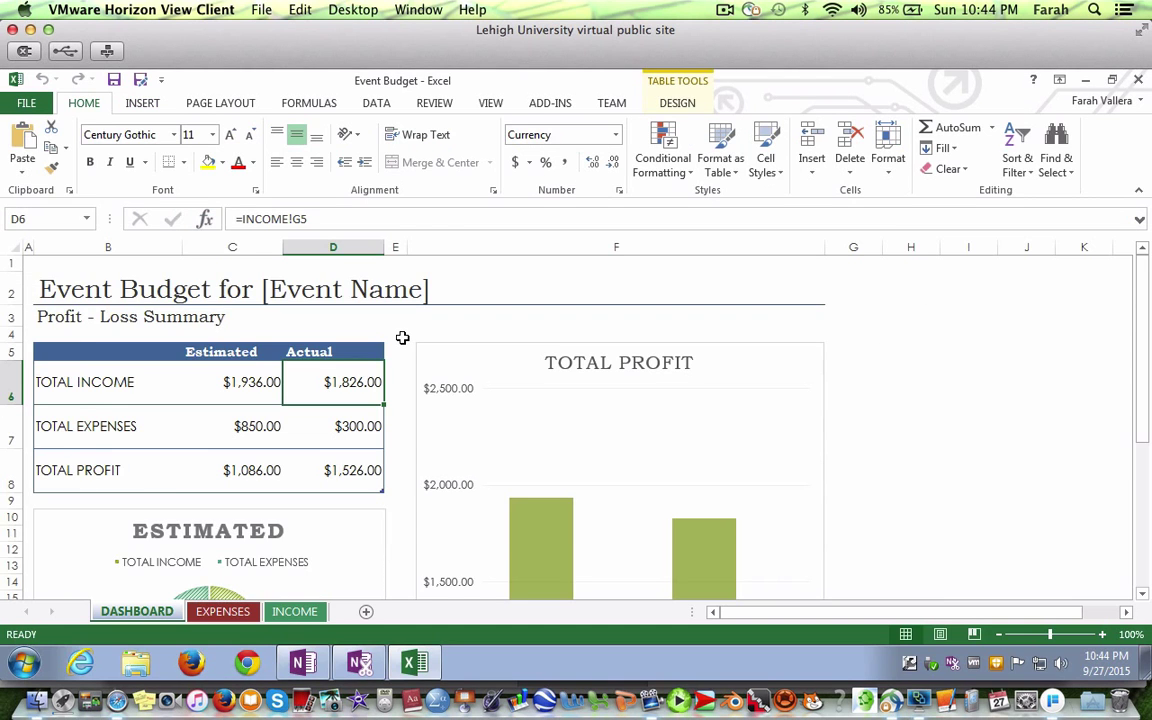
Review the Dashboard, Expenses and Income sheets of the Event Budget workbook in Excel
scroll(402, 337, "down", 6)
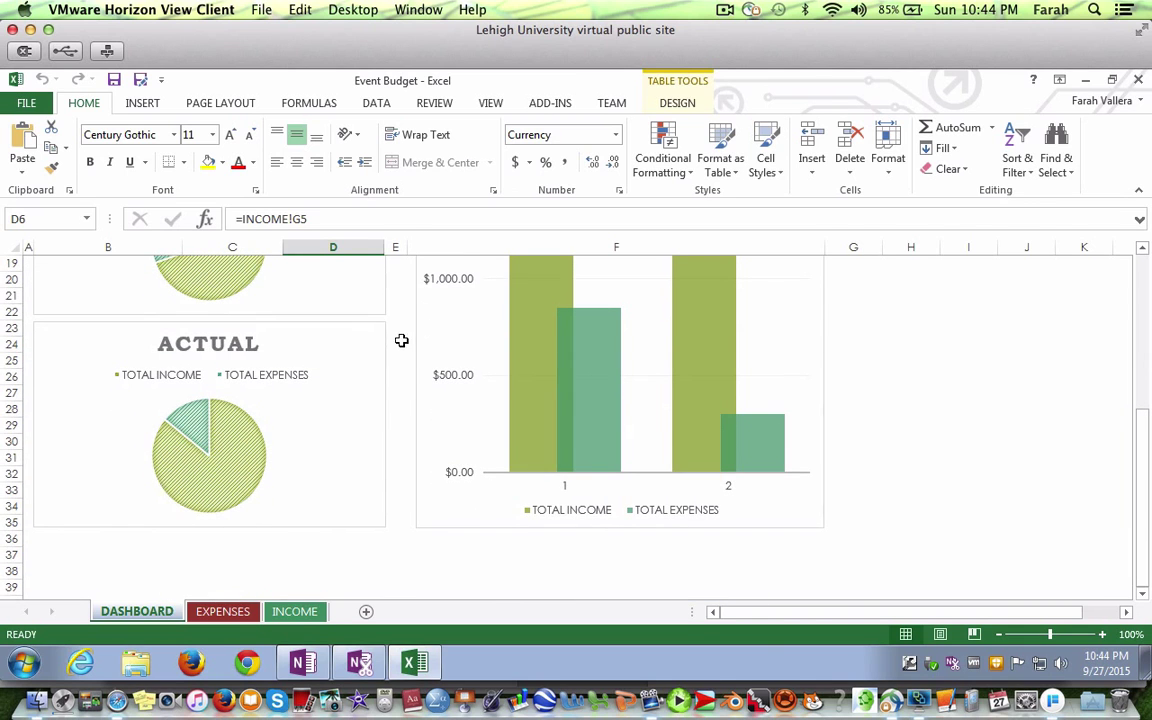
left_click(224, 611)
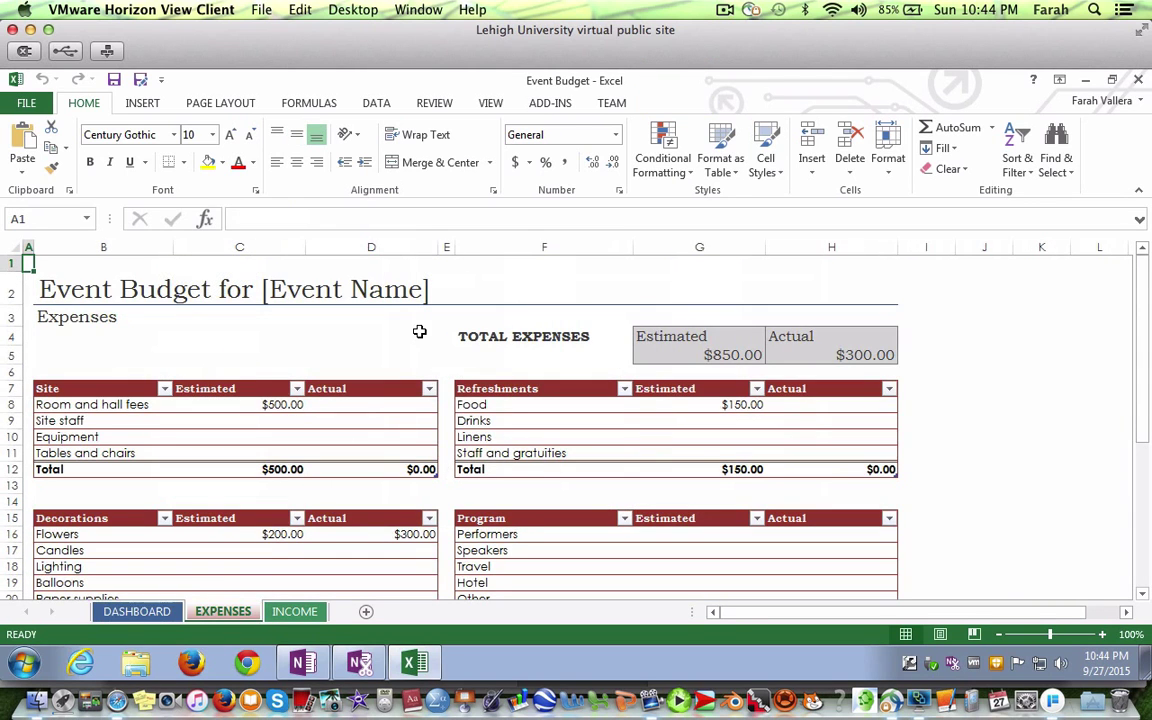
scroll(419, 337, "down", 7)
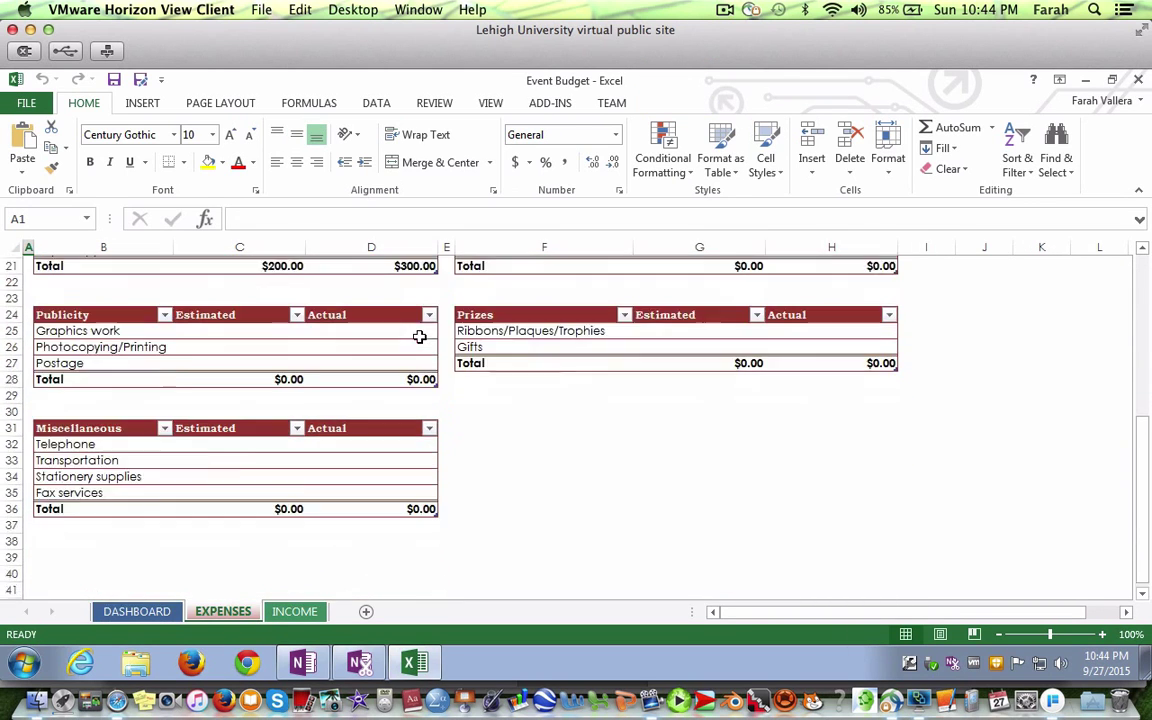
scroll(419, 337, "up", 7)
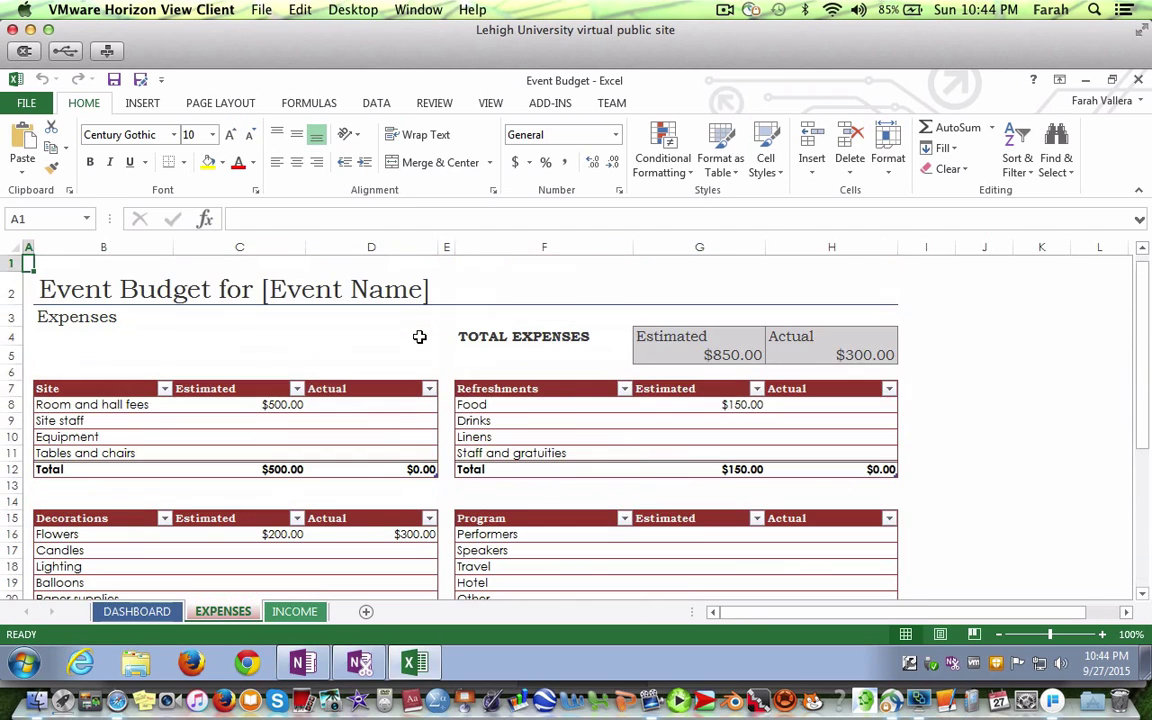
left_click(296, 612)
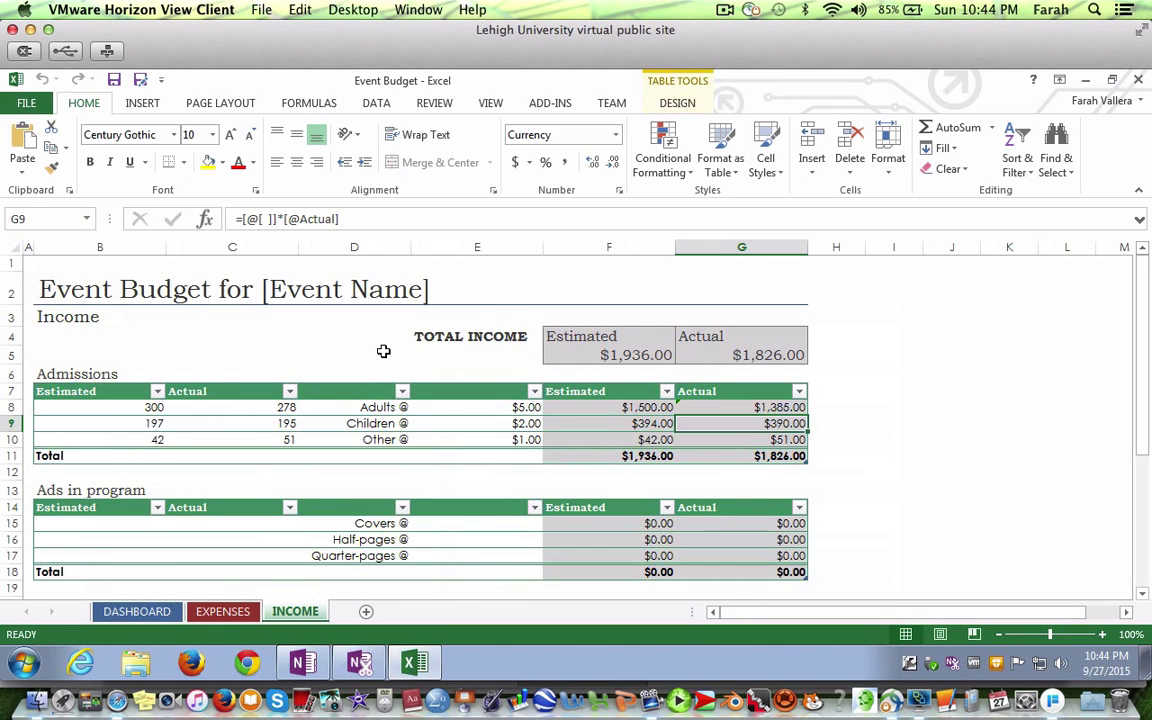
scroll(383, 351, "down", 8)
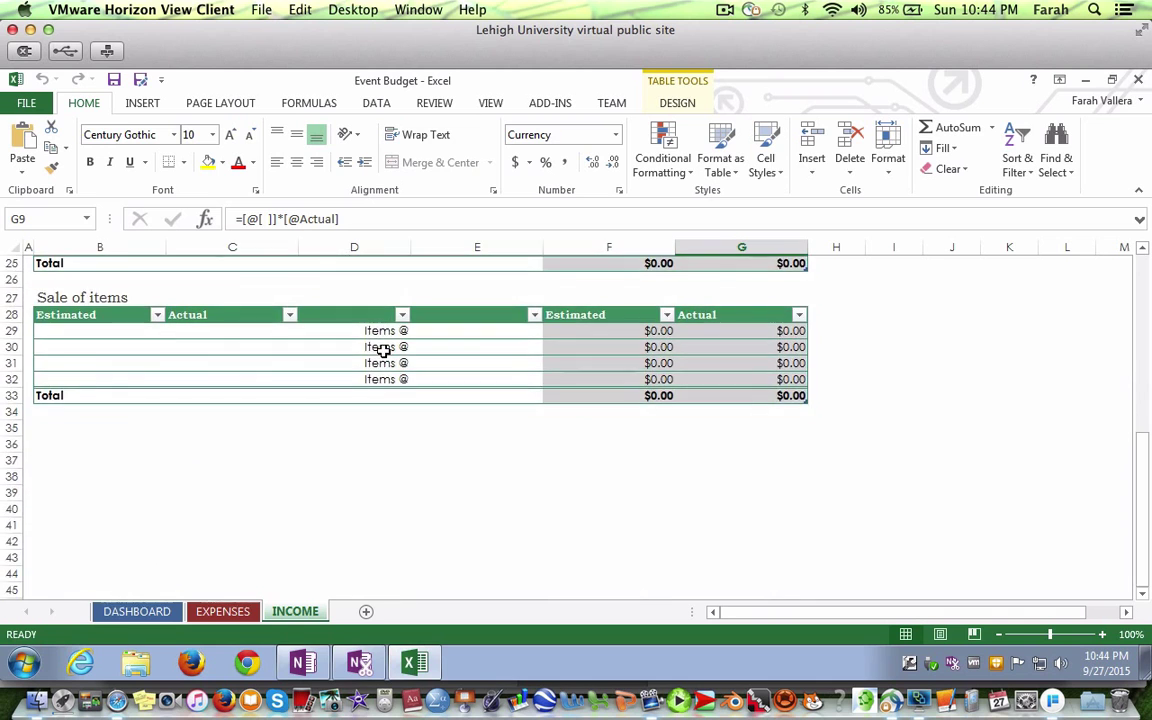
scroll(383, 351, "up", 8)
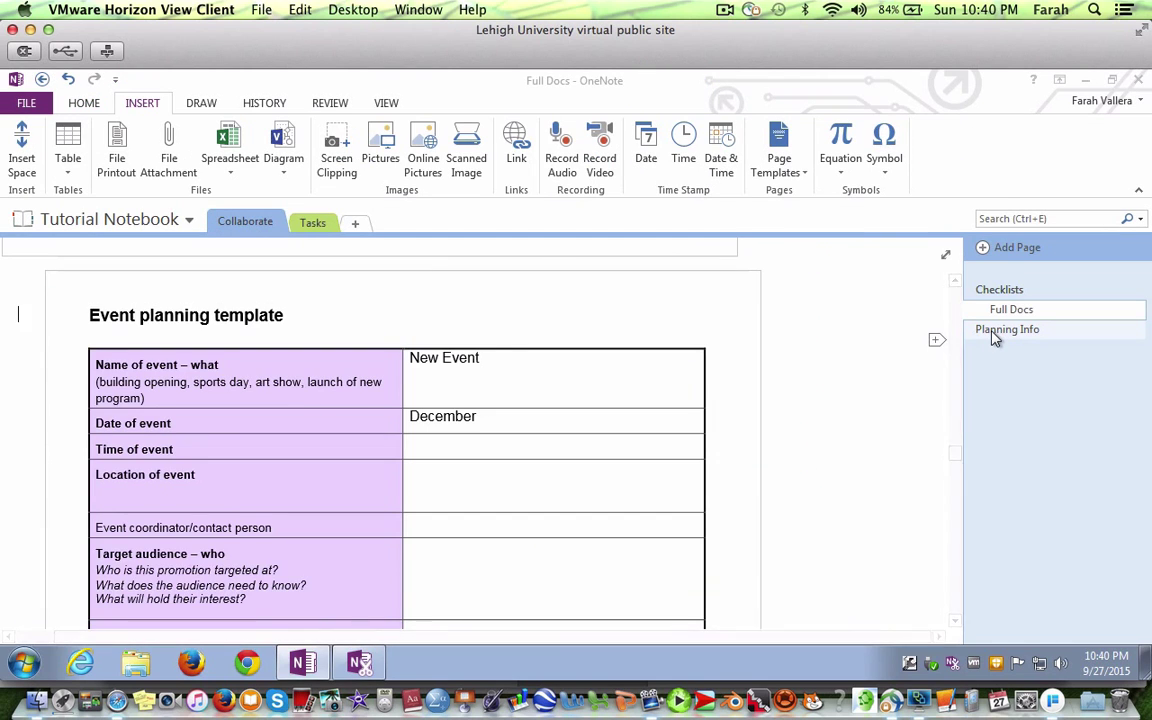
In OneNote, insert the existing Event Budget Excel file into the Planning Info page as a spreadsheet
left_click(995, 333)
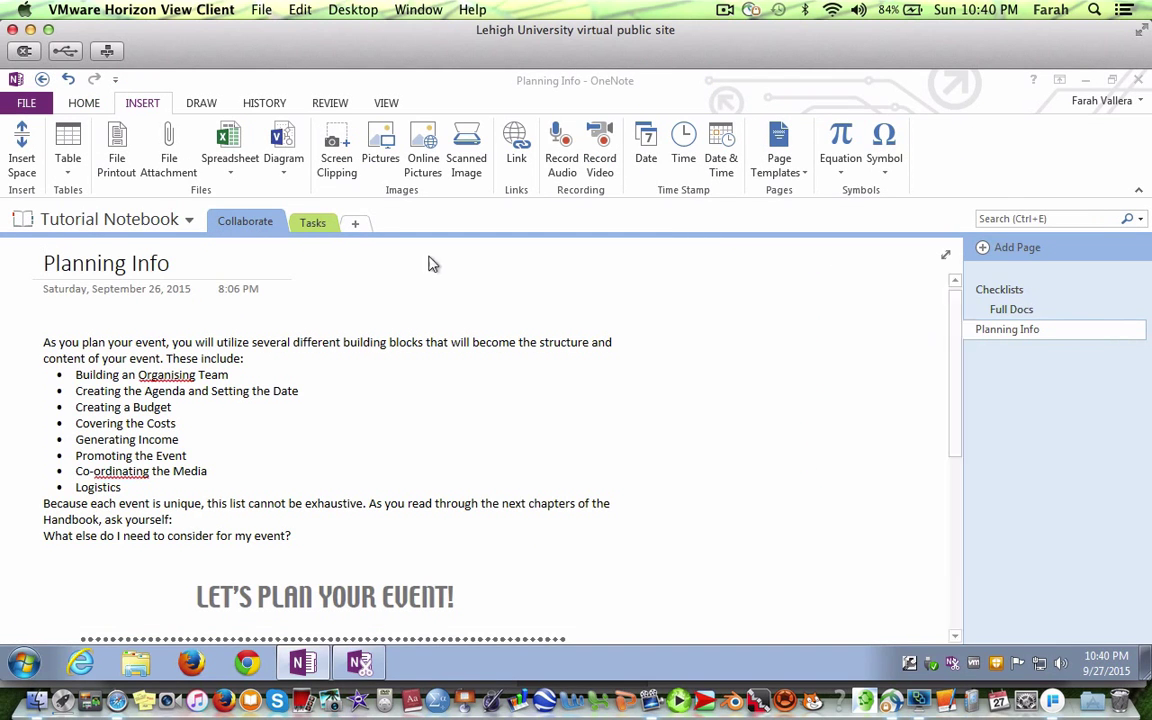
left_click(229, 160)
left_click(236, 193)
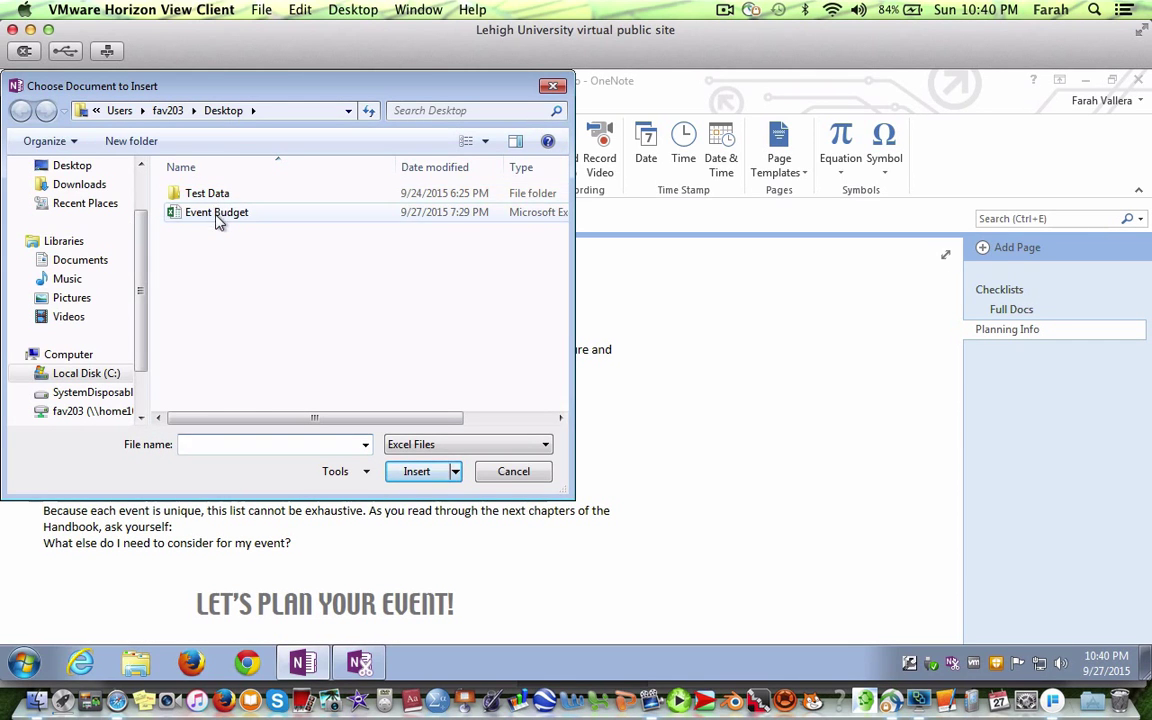
double_click(218, 214)
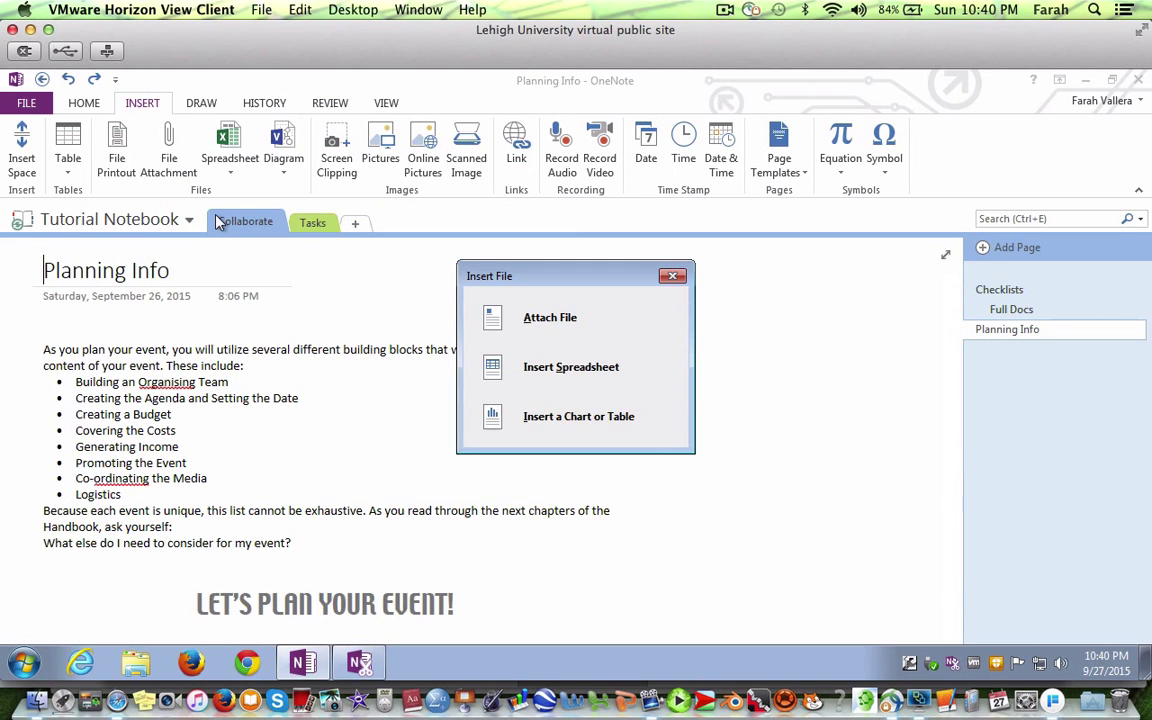
left_click(521, 372)
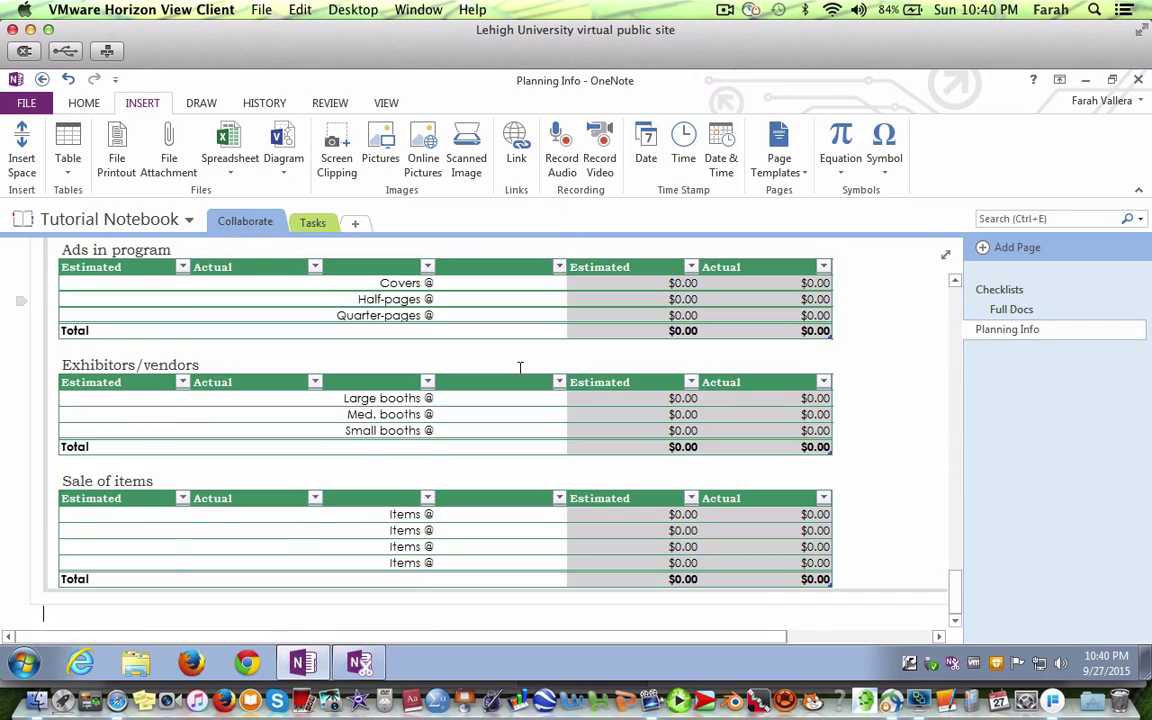
Open the Event Budget spreadsheet embedded on the Planning Info page for editing and go to its Income sheet
scroll(520, 368, "up", 15)
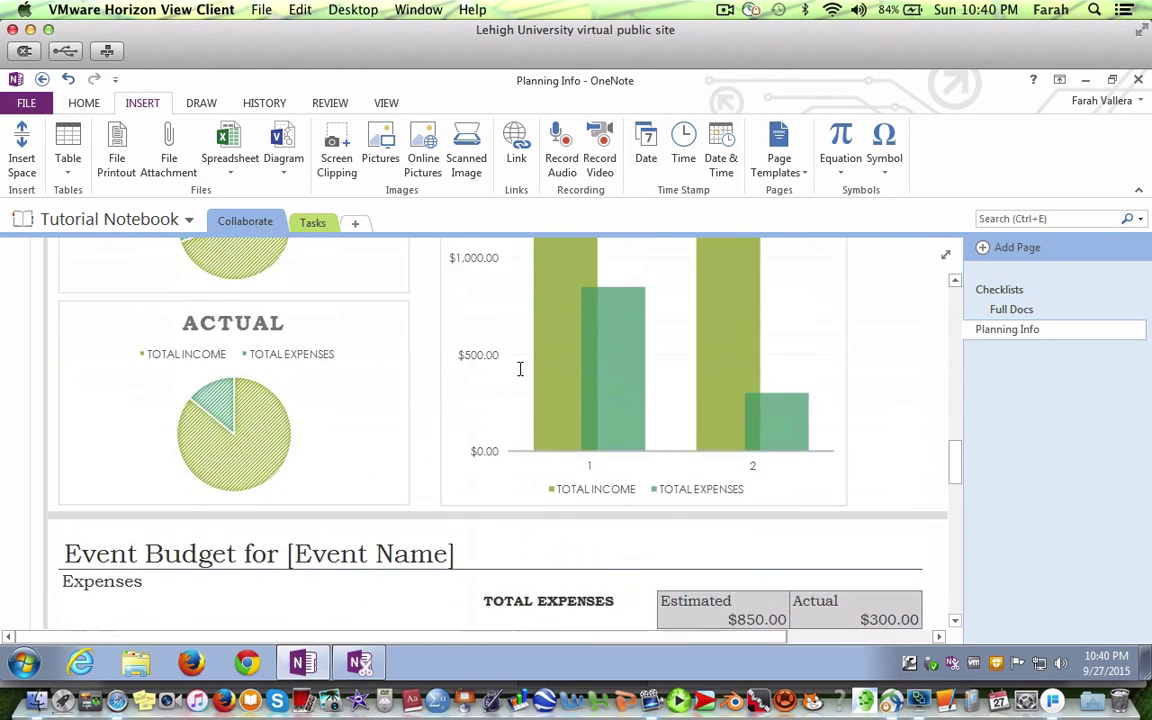
scroll(520, 368, "up", 10)
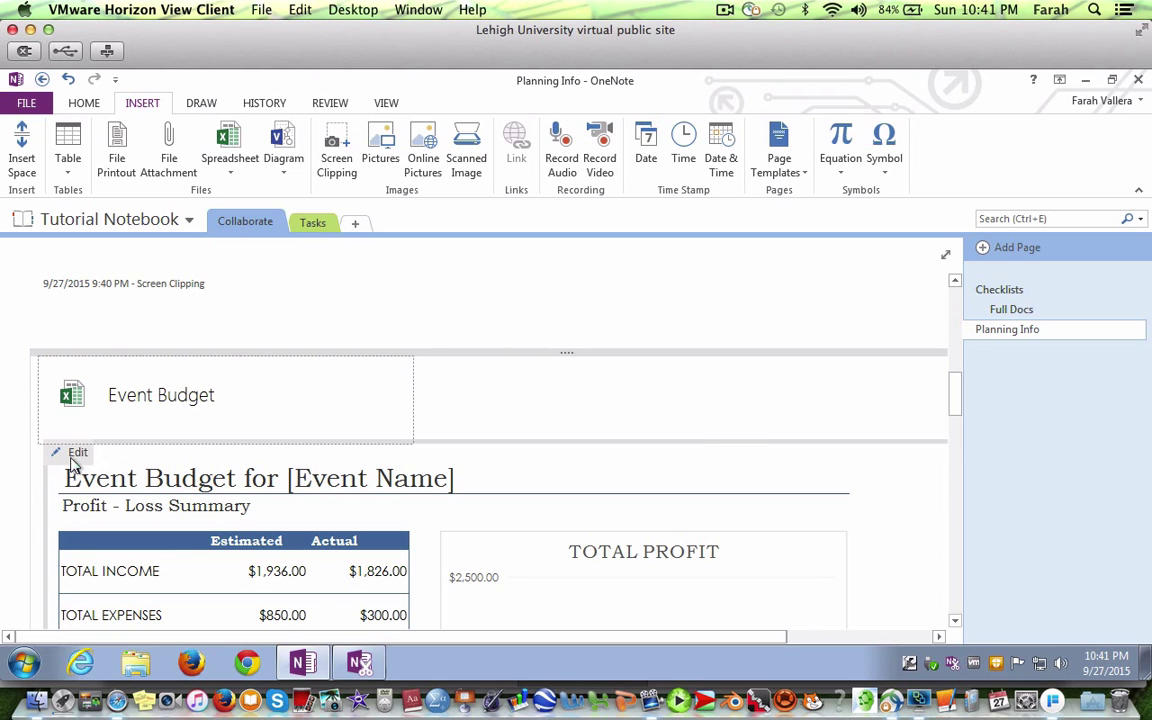
left_click(76, 457)
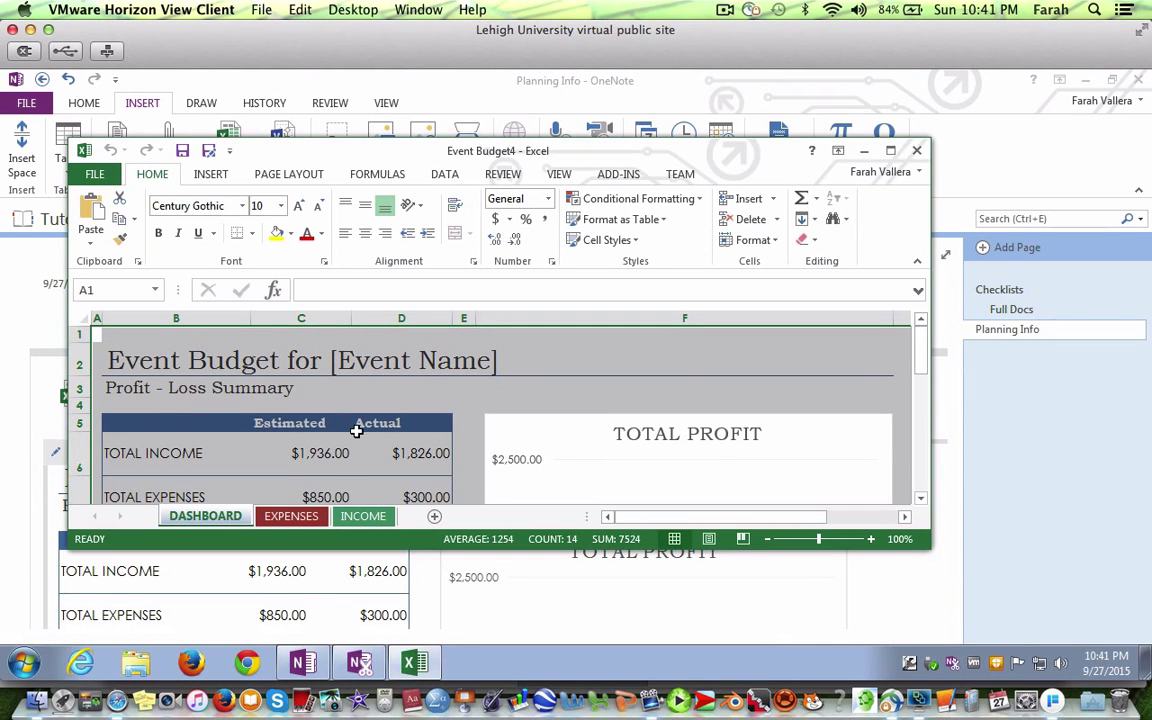
left_click(362, 517)
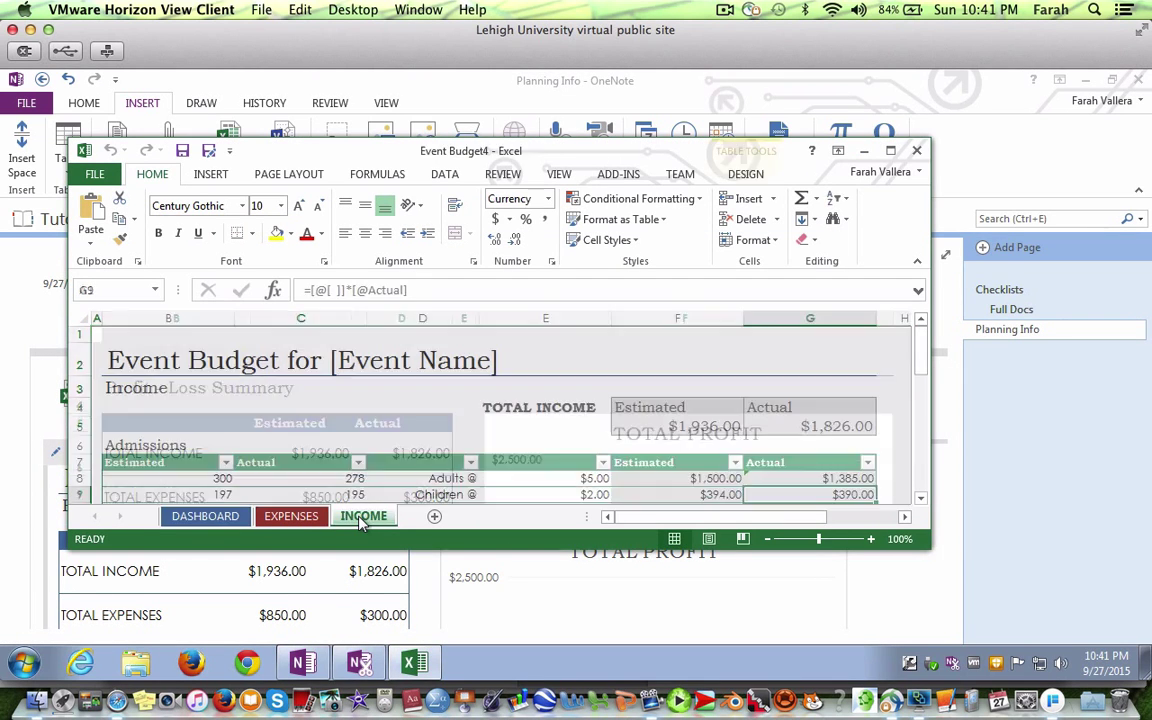
Set the actual Adults admissions amount in cell G8 to 2000, and close the workbook saving the changes
left_click(832, 478)
type("1385")
double_click(834, 479)
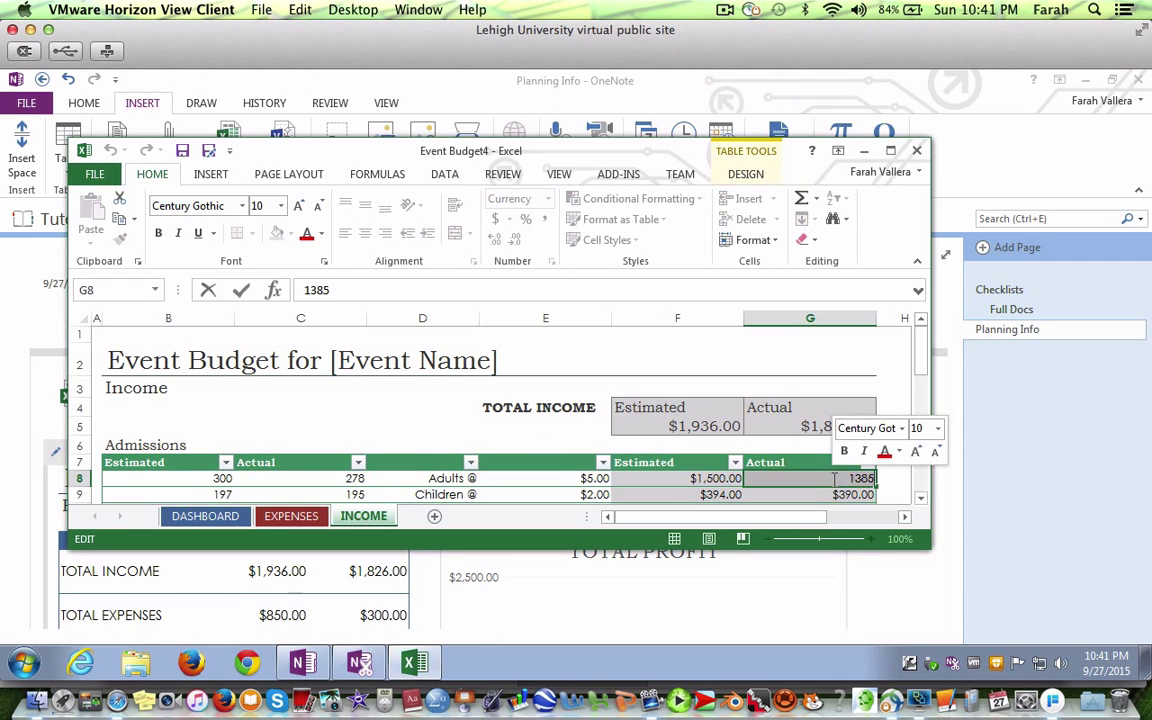
type("2,00")
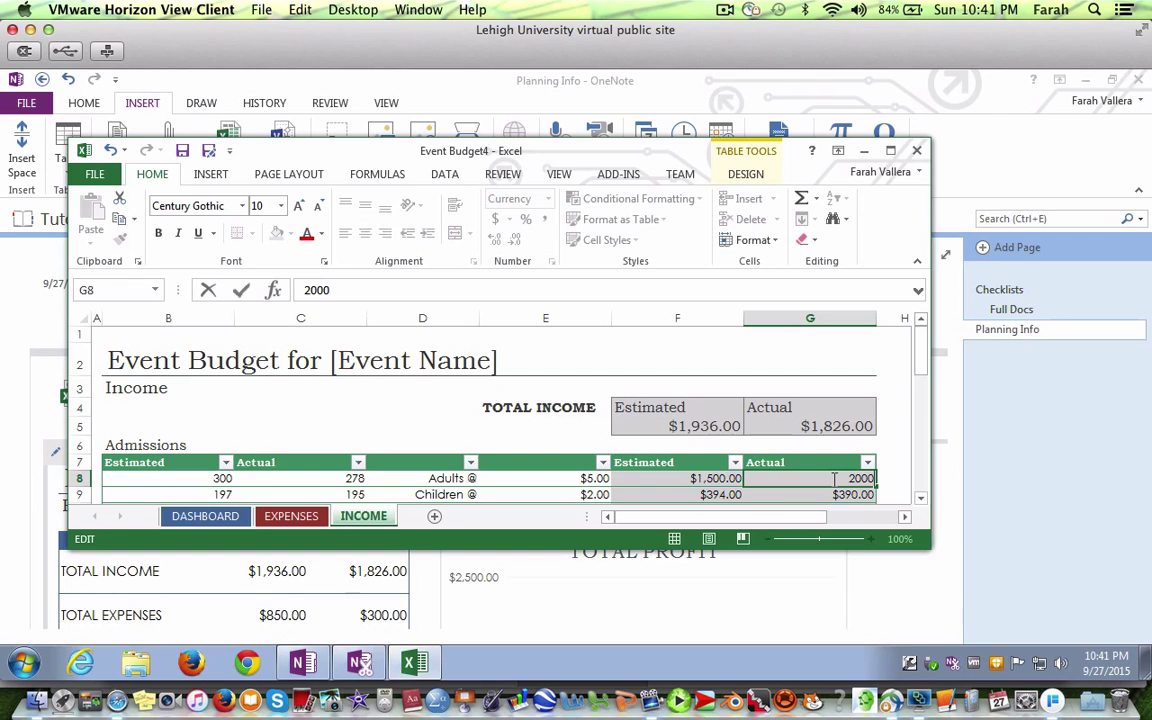
type("0")
key("Return")
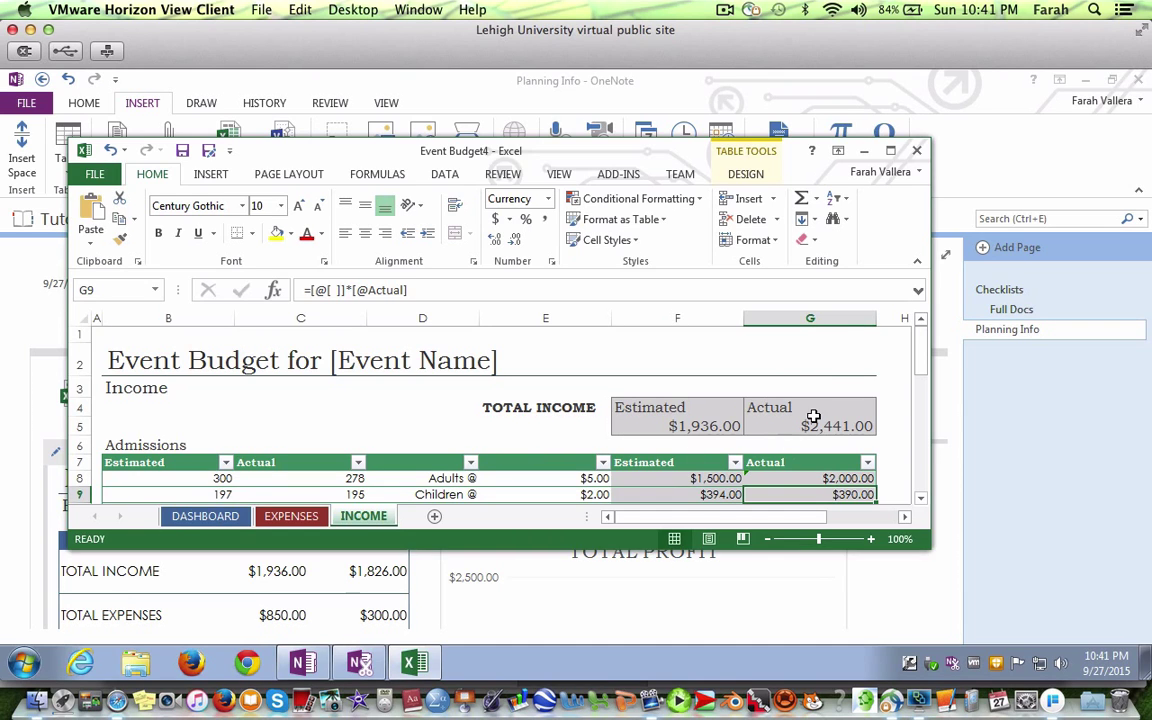
left_click(917, 151)
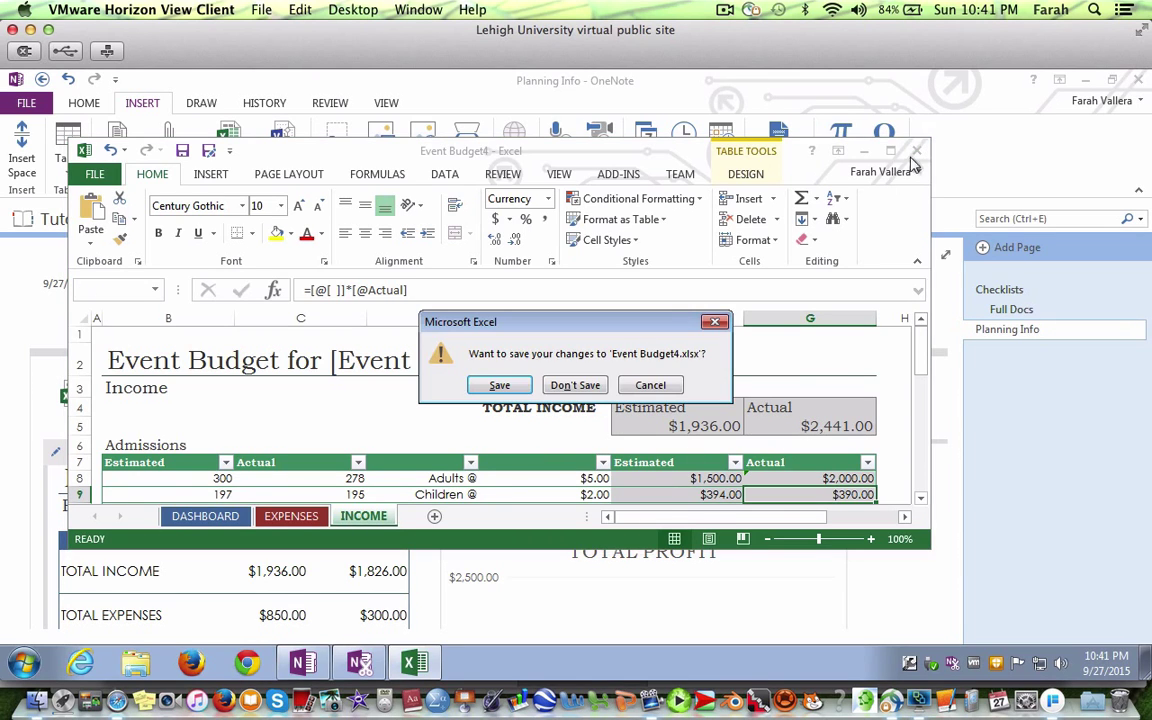
left_click(500, 386)
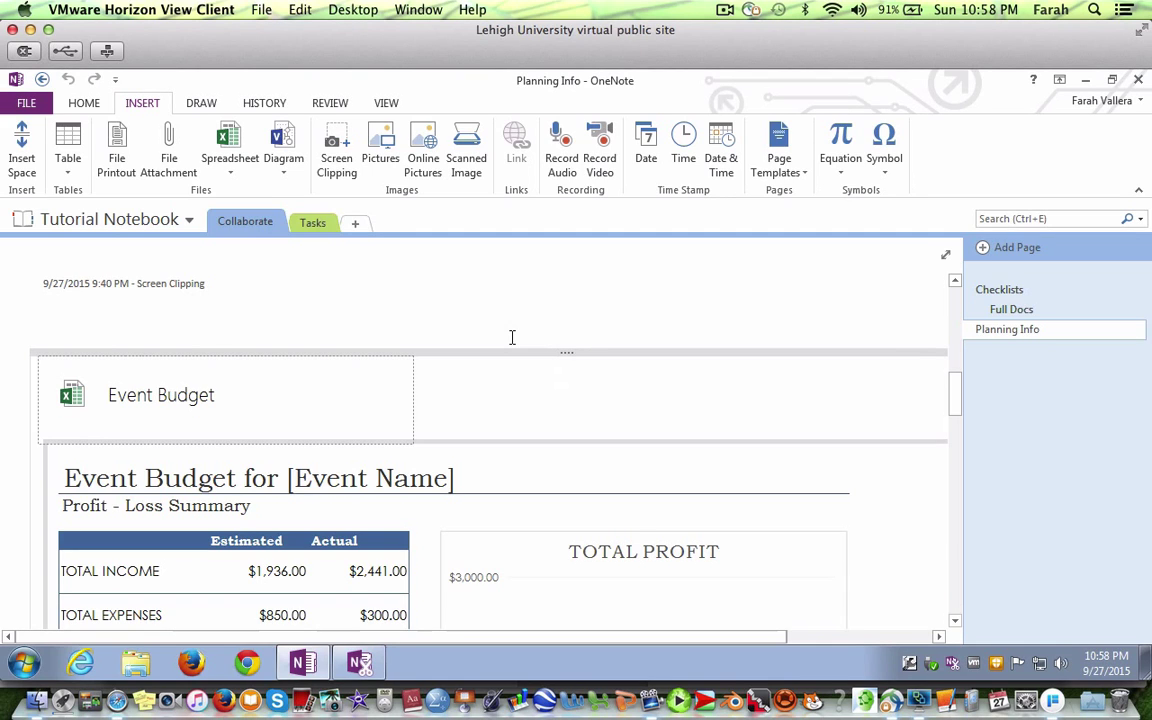
Add a new section named Media to the Tutorial Notebook
left_click(356, 224)
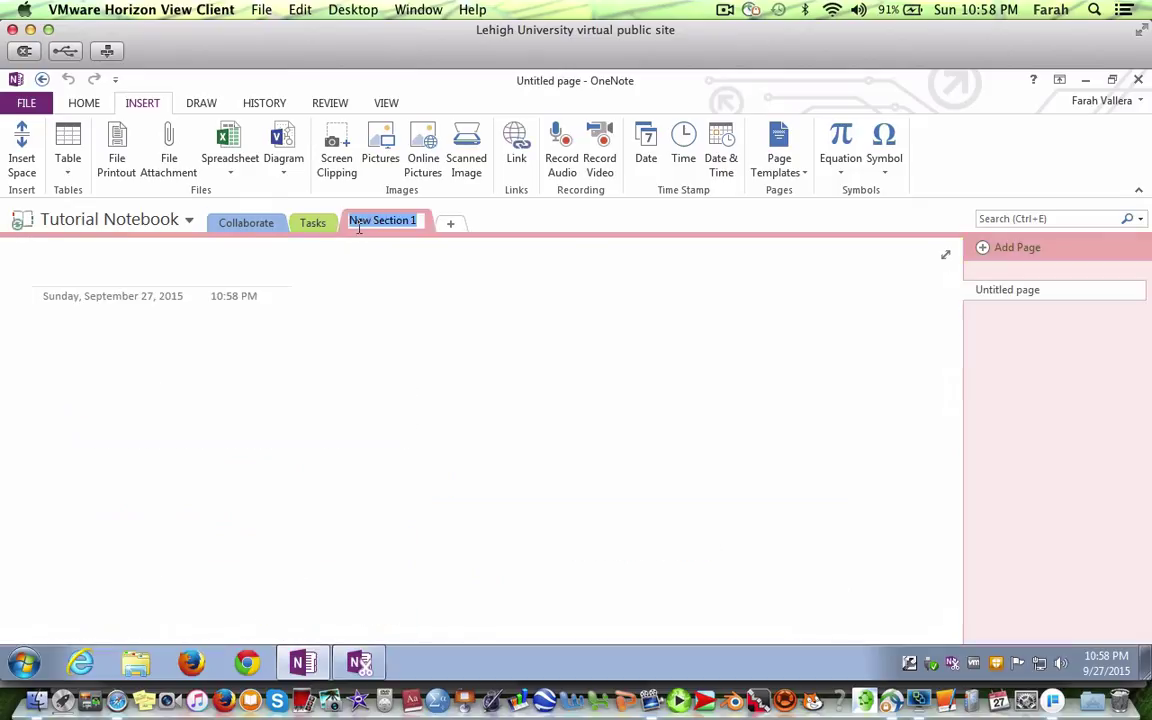
type("Media")
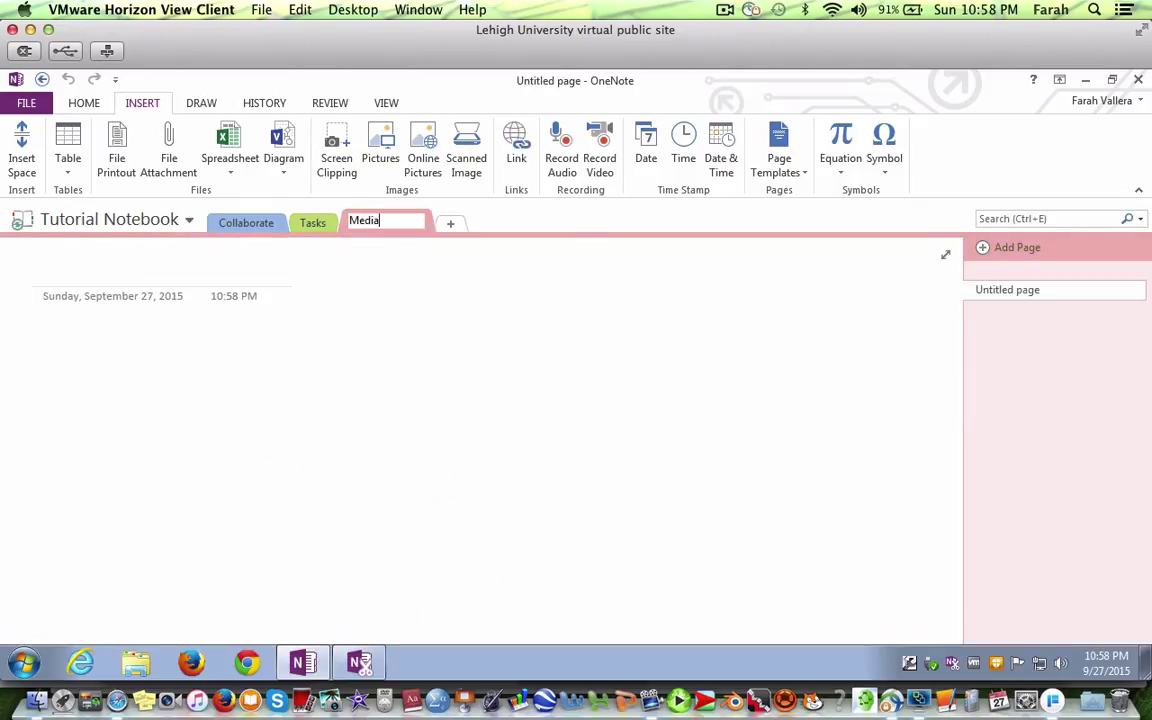
key("Return")
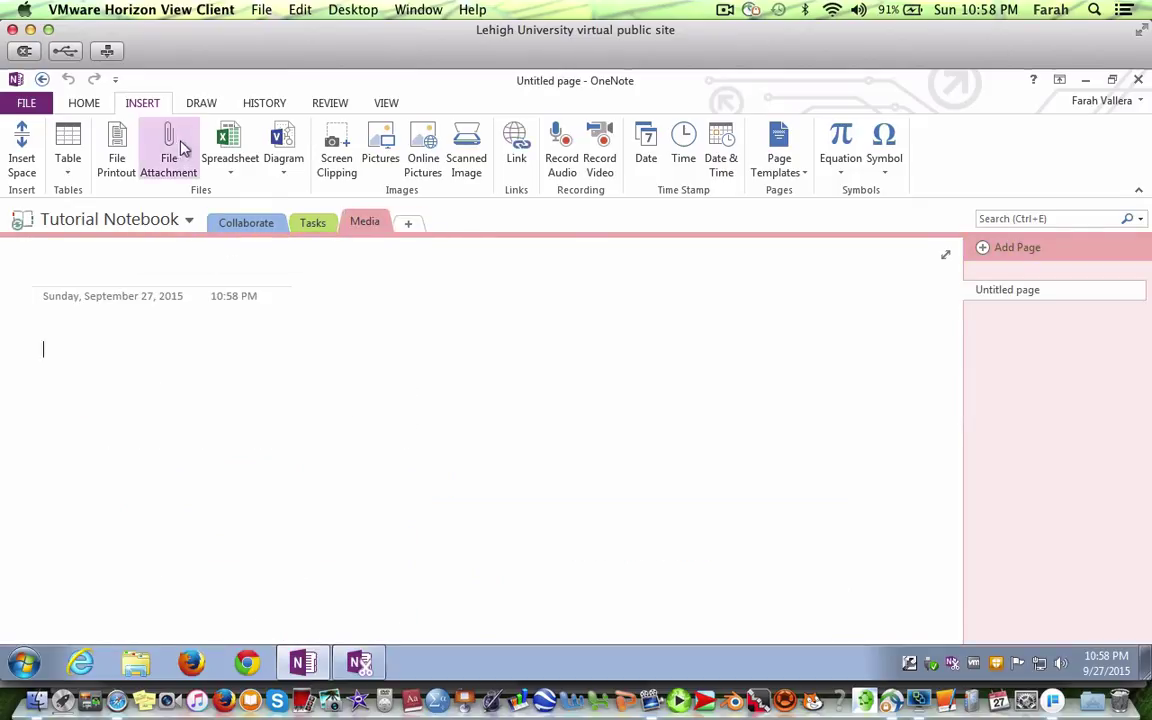
Insert the Event PNG image from the Desktop into the Media section's untitled page and shrink it proportionally
left_click(380, 141)
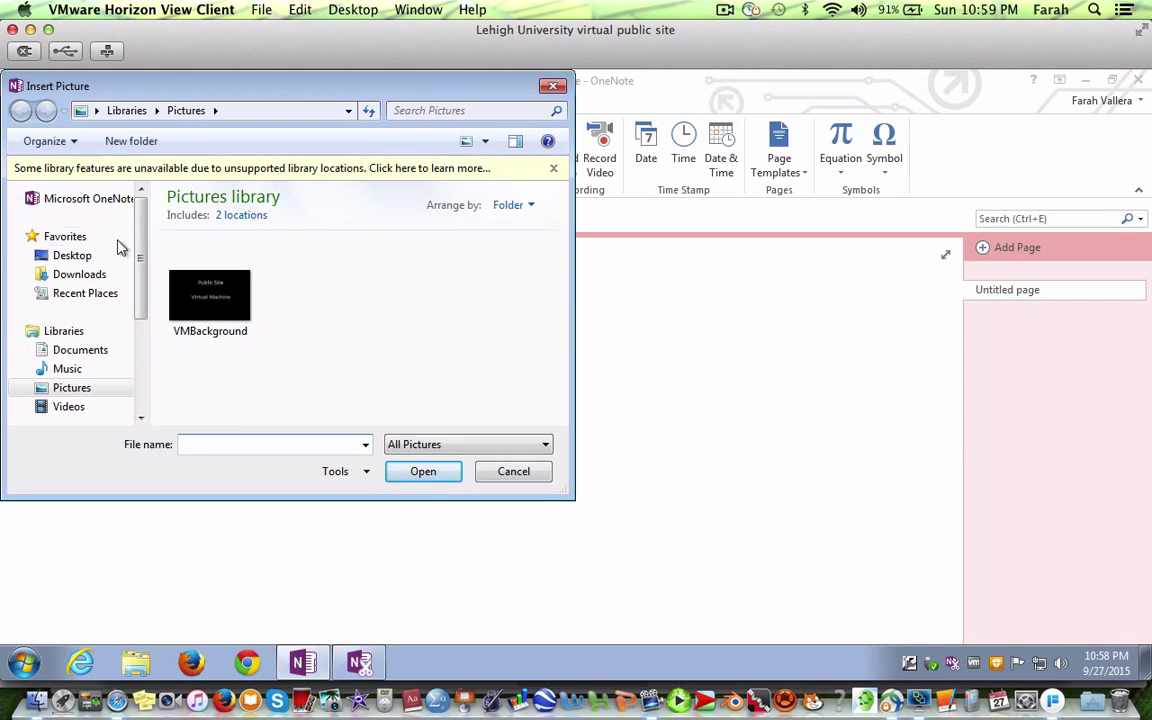
left_click(80, 256)
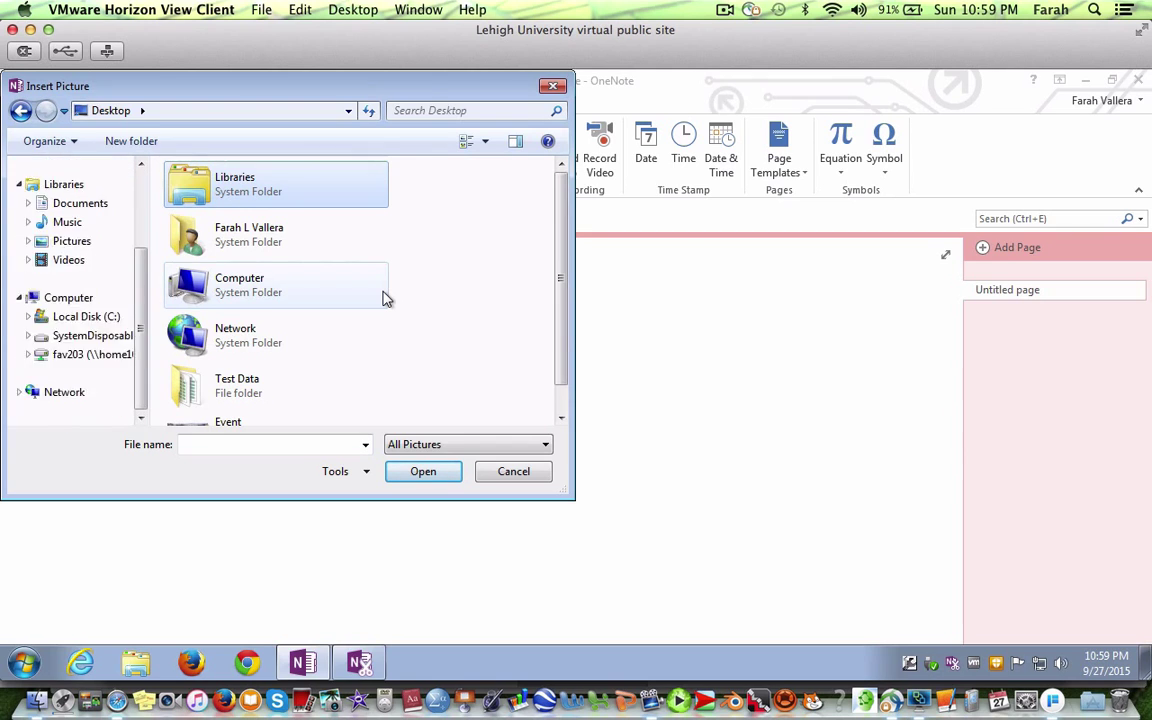
left_click_drag(566, 275, 563, 375)
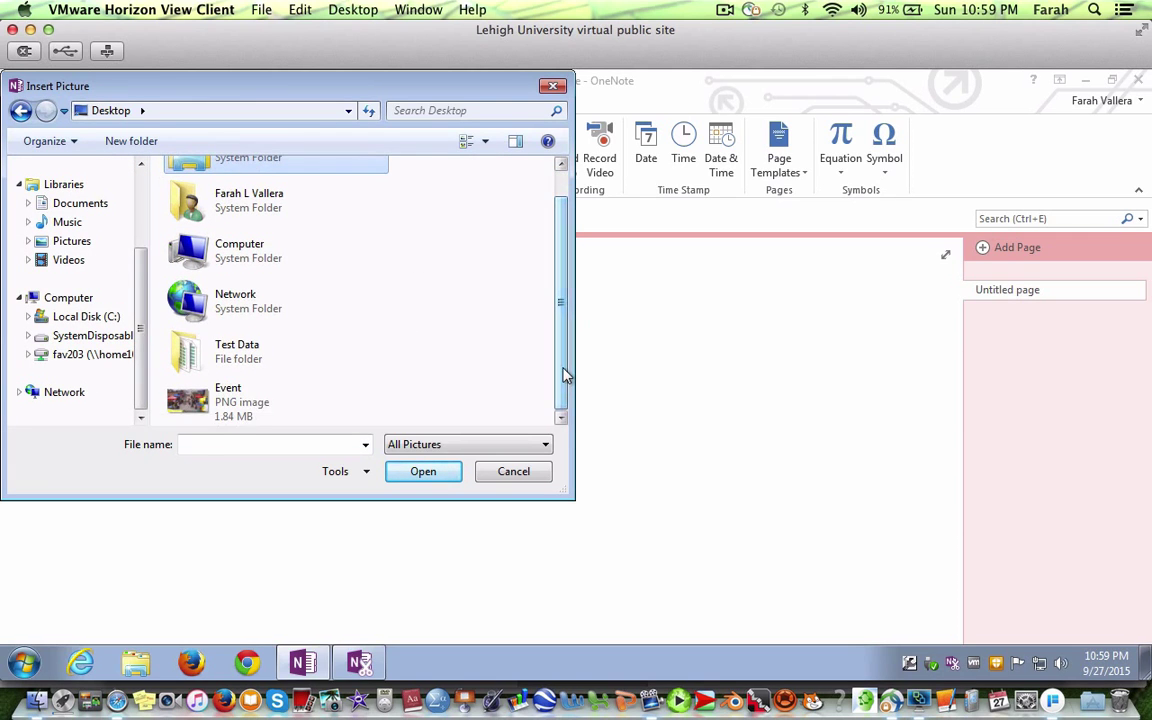
double_click(254, 409)
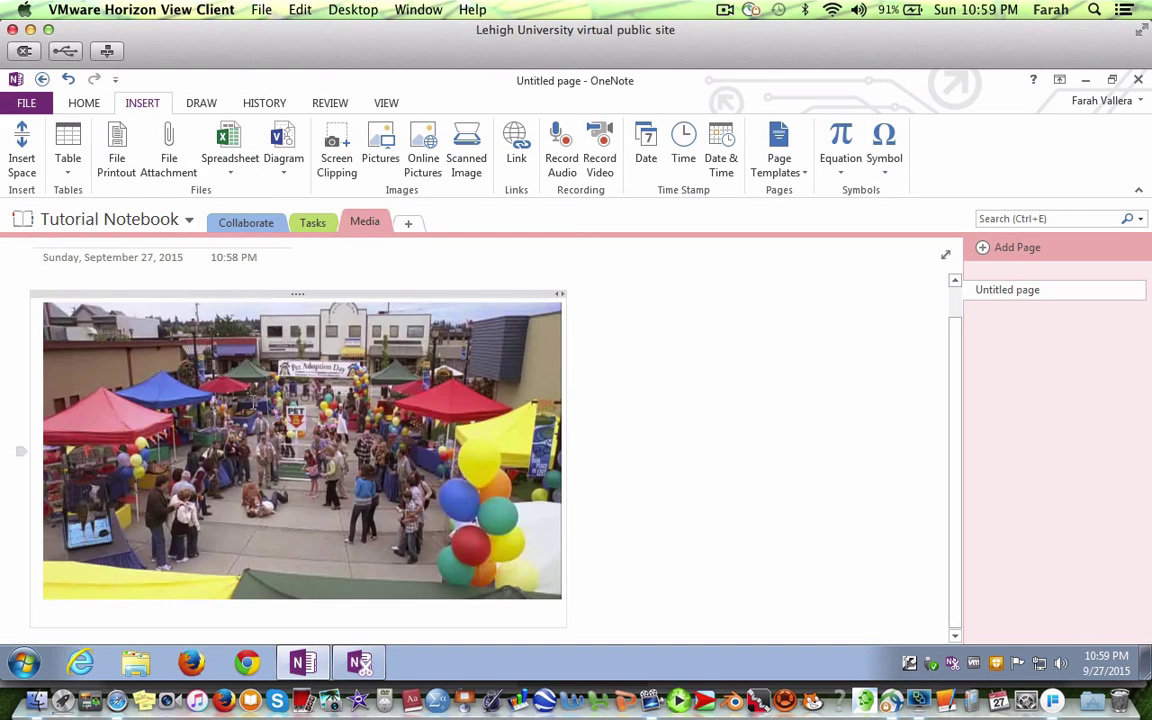
left_click(483, 590)
left_click_drag(536, 589, 464, 545)
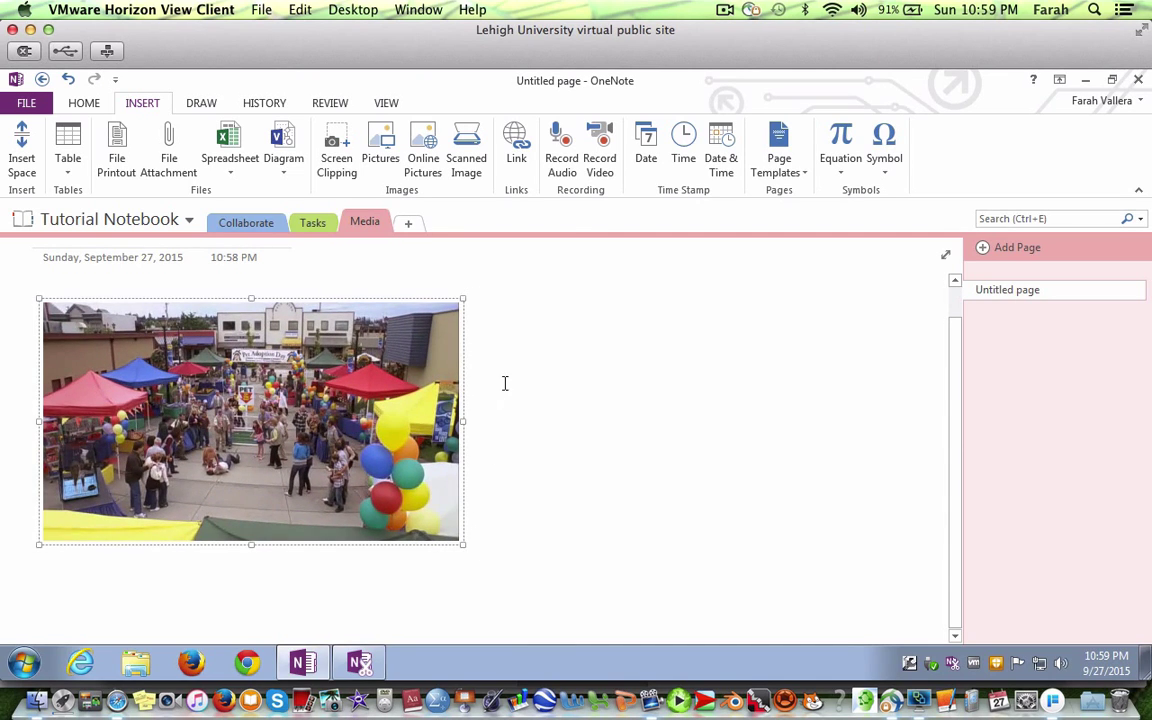
Search Bing images for "balloon arch" and insert the Pink Balloons picture beside the event photo
left_click(500, 376)
left_click(424, 145)
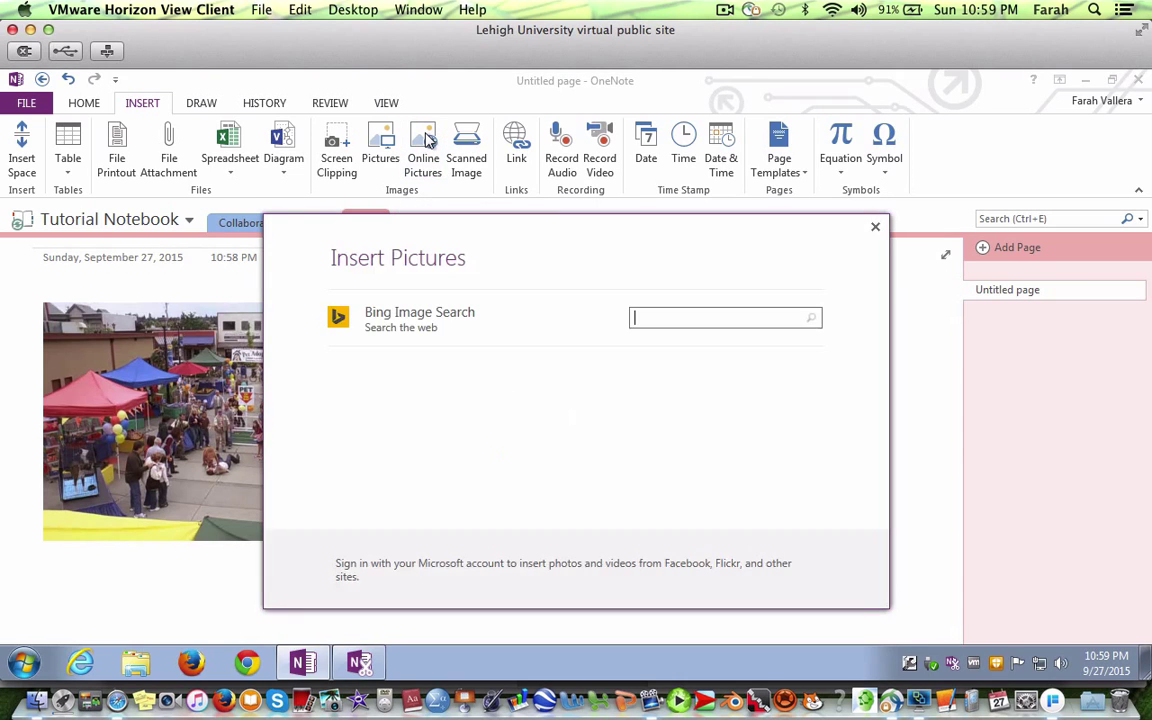
type("balloon arch")
key("Return")
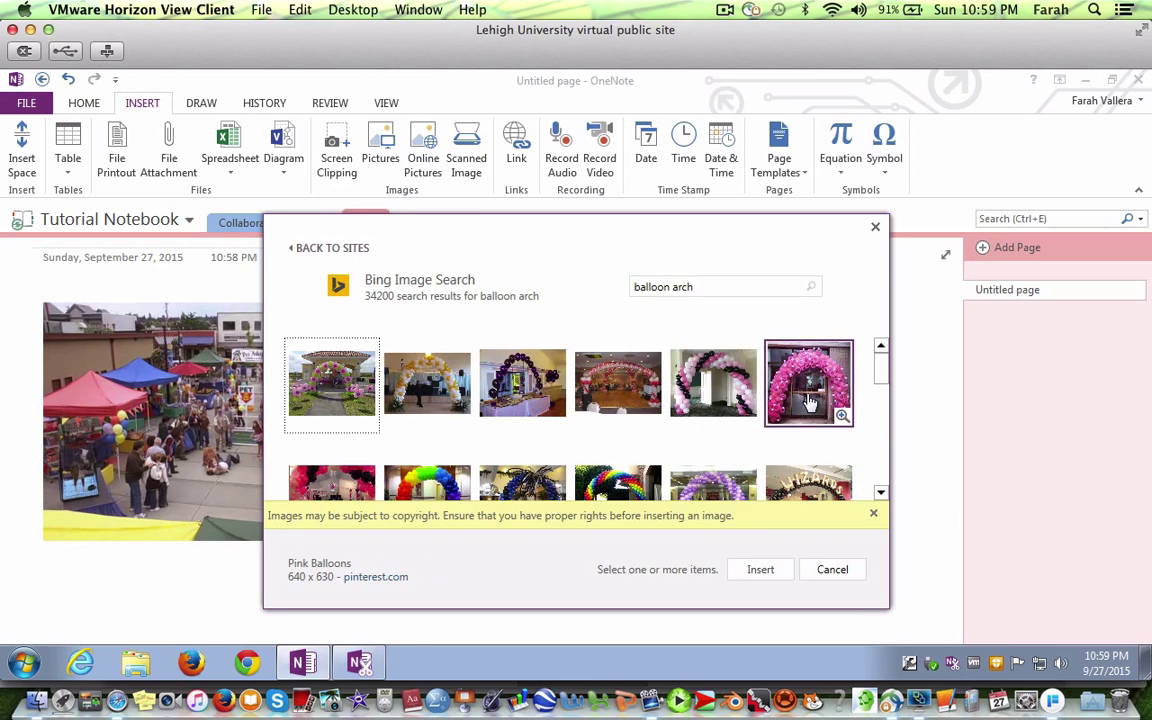
left_click(806, 388)
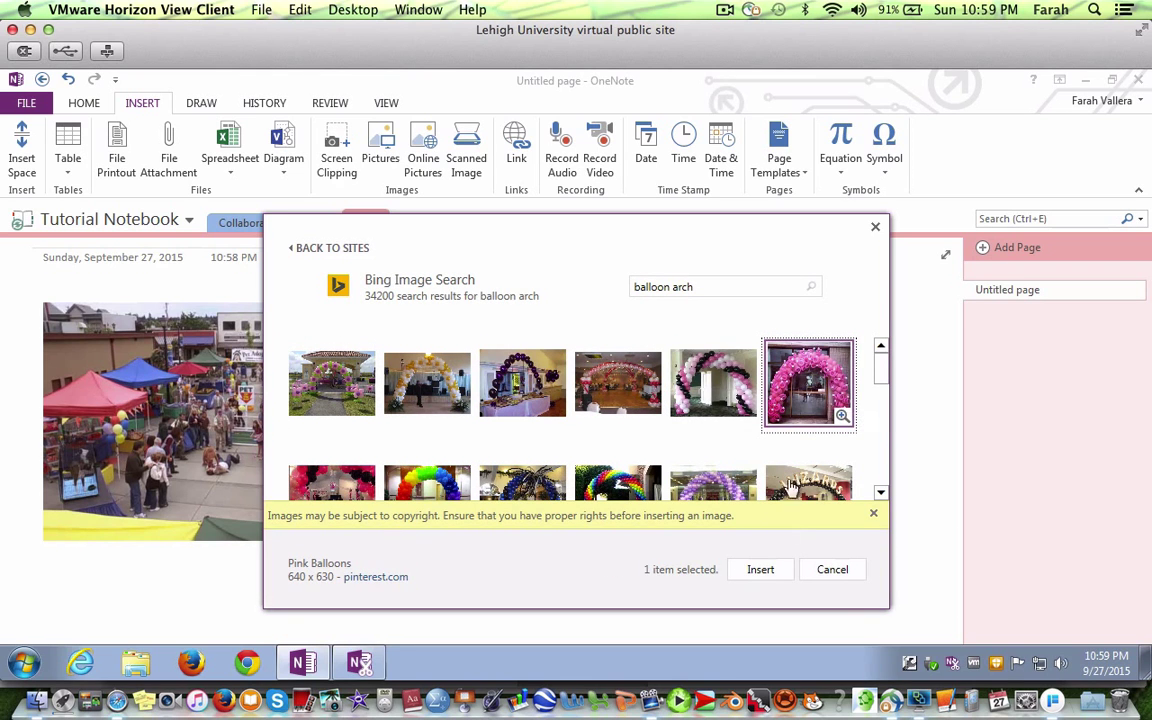
left_click(760, 569)
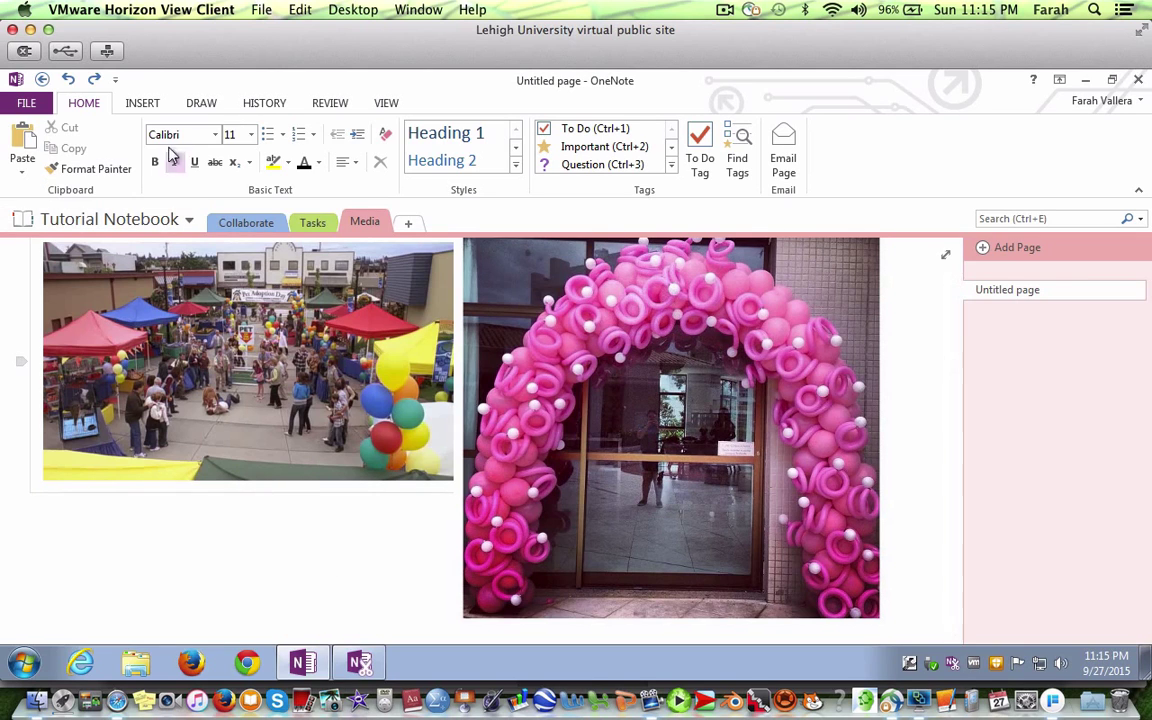
Attach the Fireworks audio file from the Desktop below the event photo and play it
left_click(143, 104)
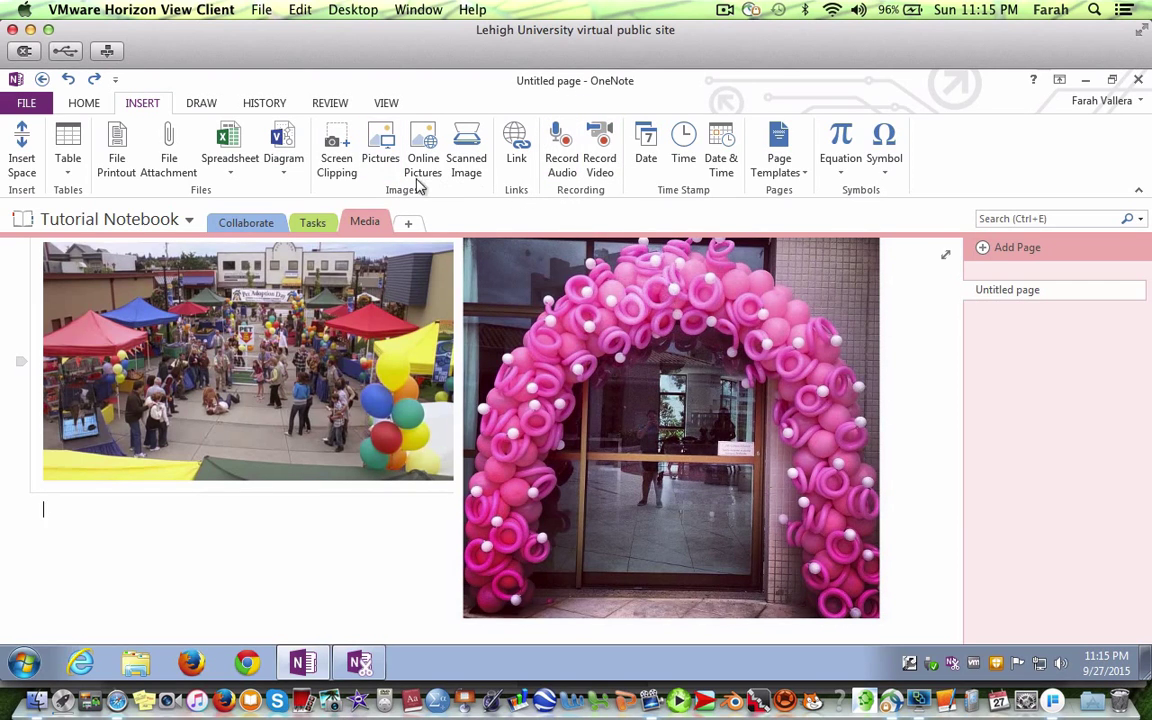
left_click(169, 161)
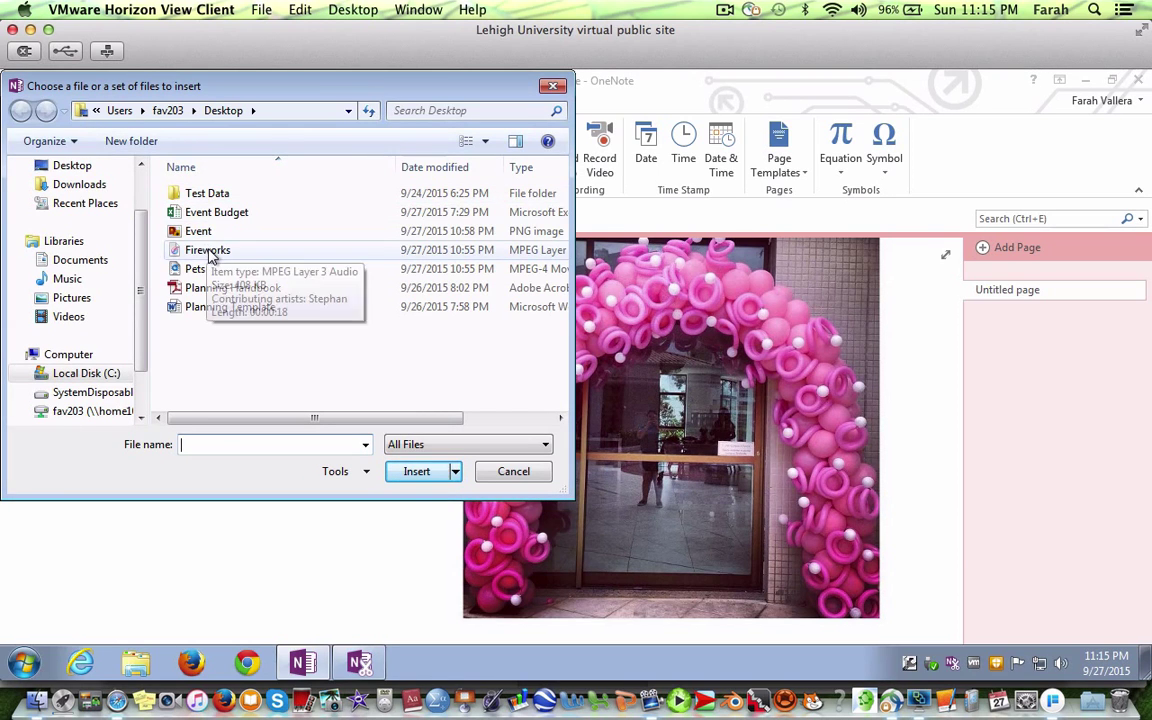
double_click(207, 250)
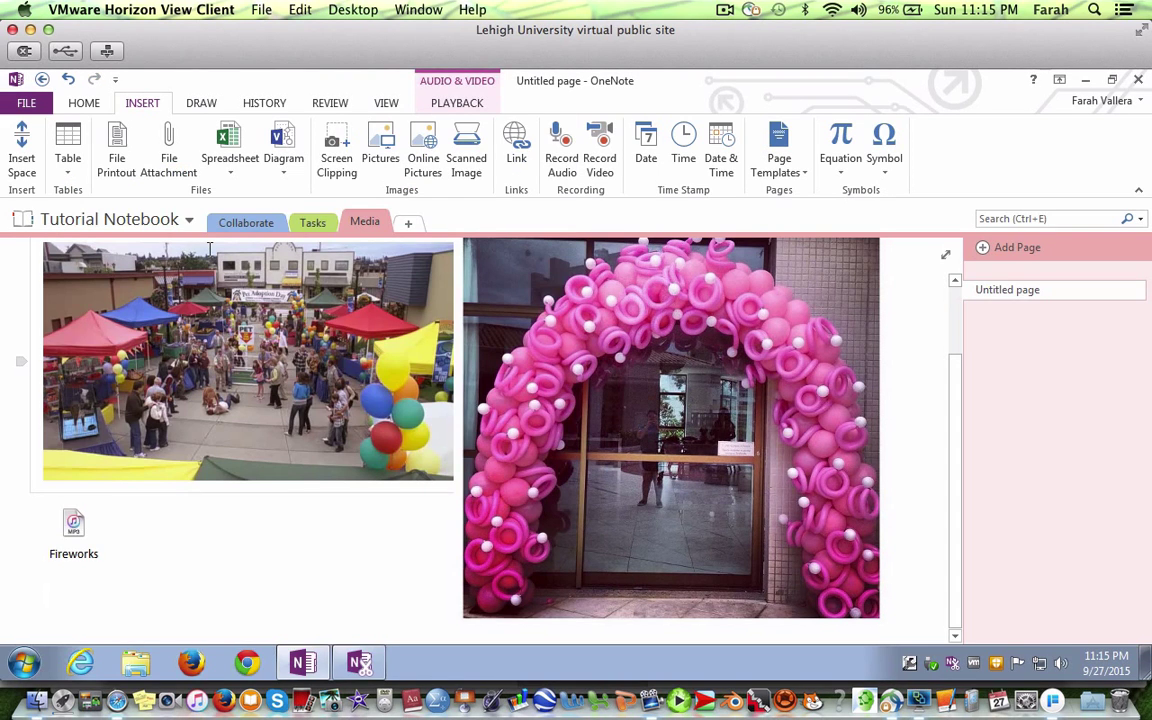
left_click(77, 528)
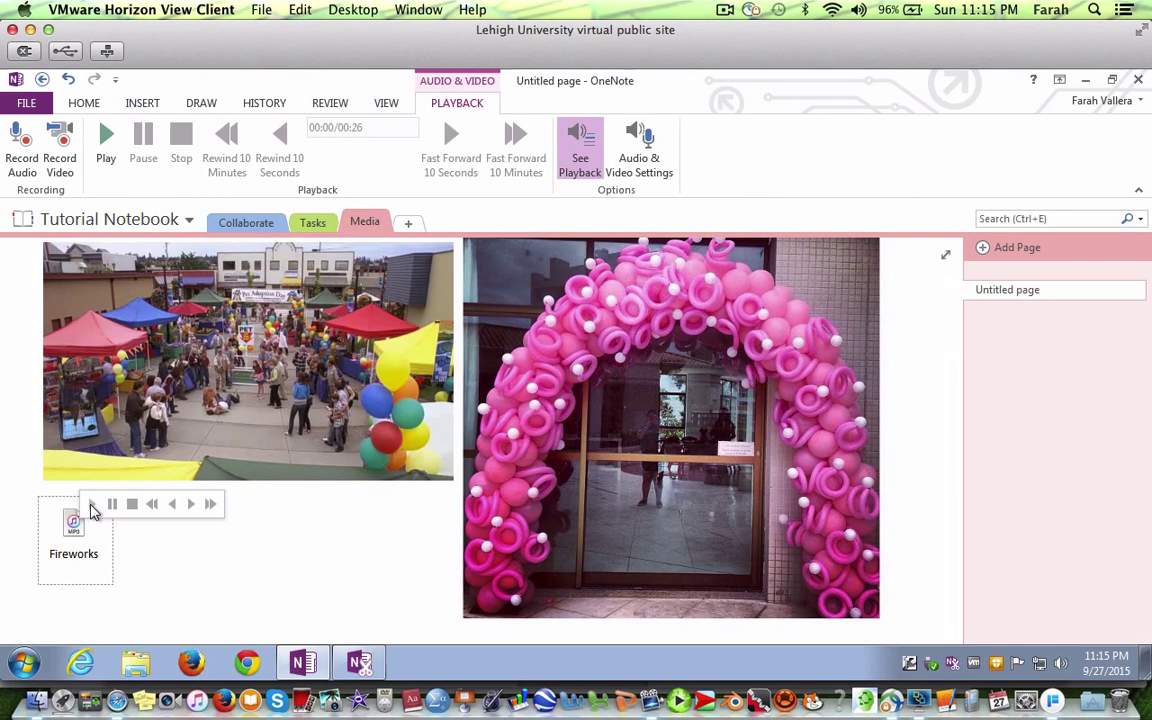
left_click(91, 507)
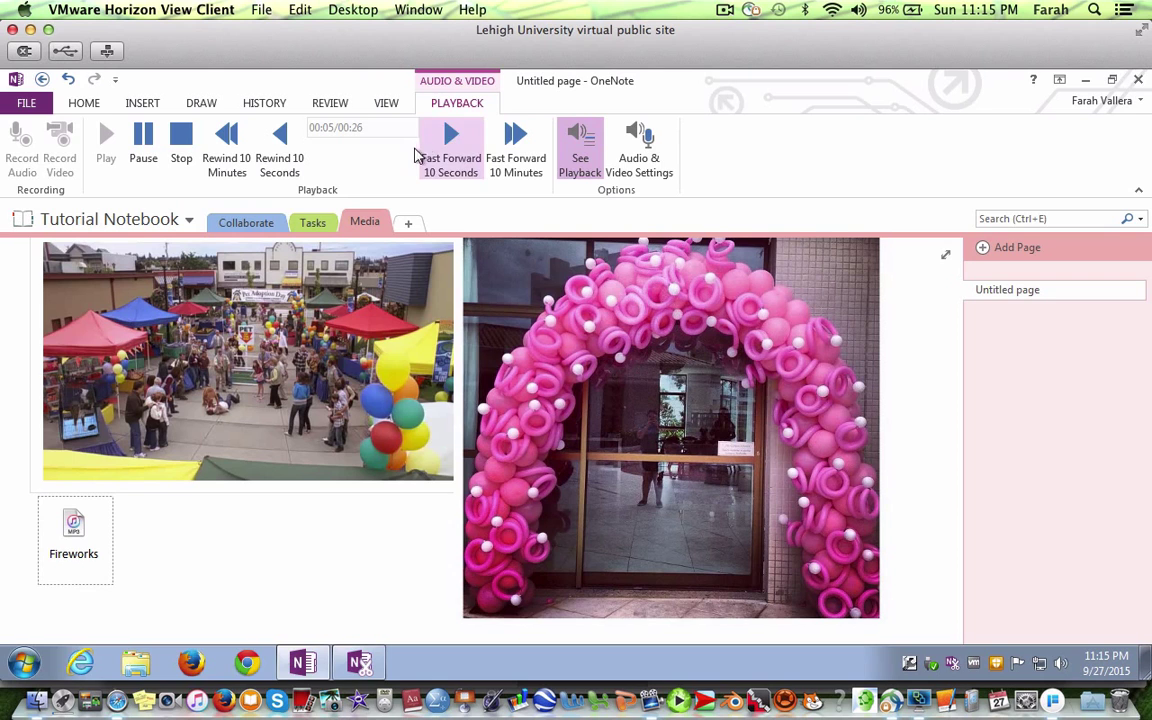
Attach the Pets video file from the Desktop below the Fireworks attachment and open it for playback
left_click(143, 104)
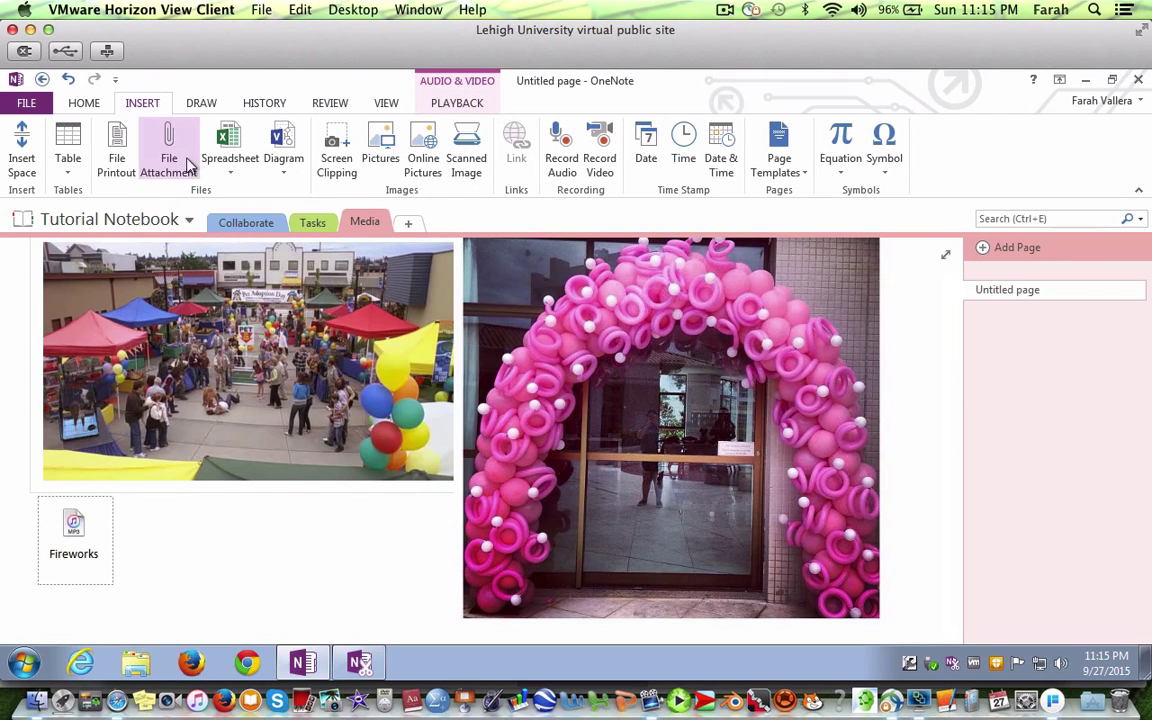
left_click(167, 155)
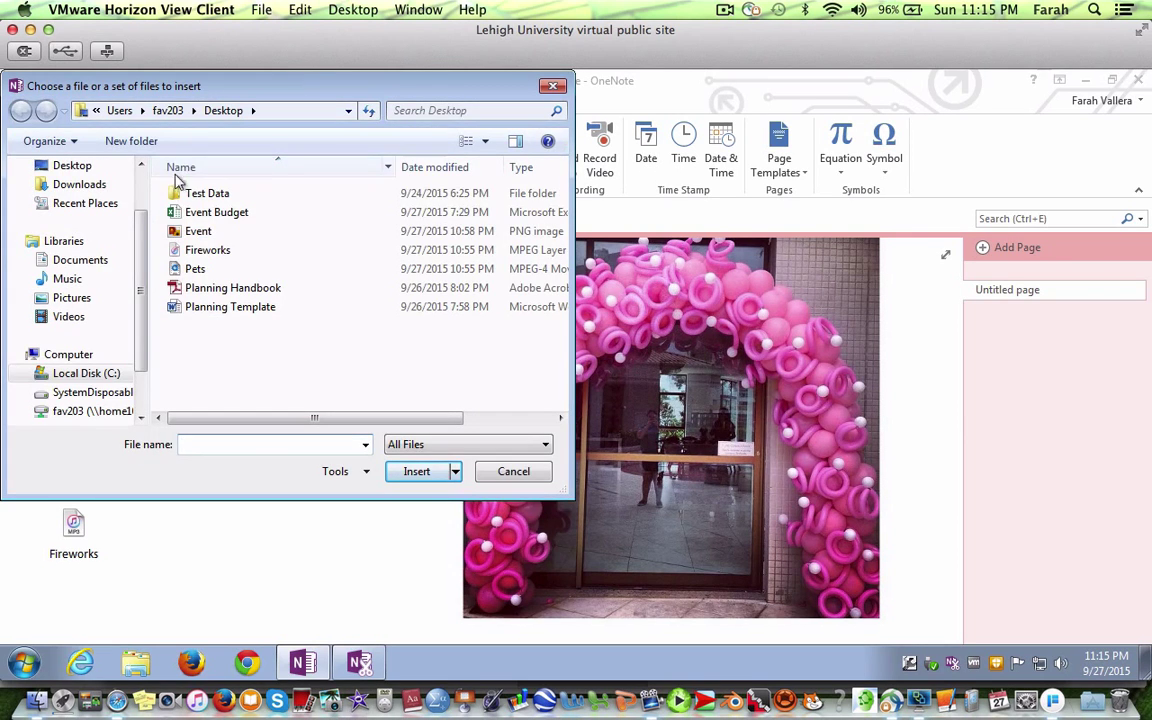
double_click(195, 268)
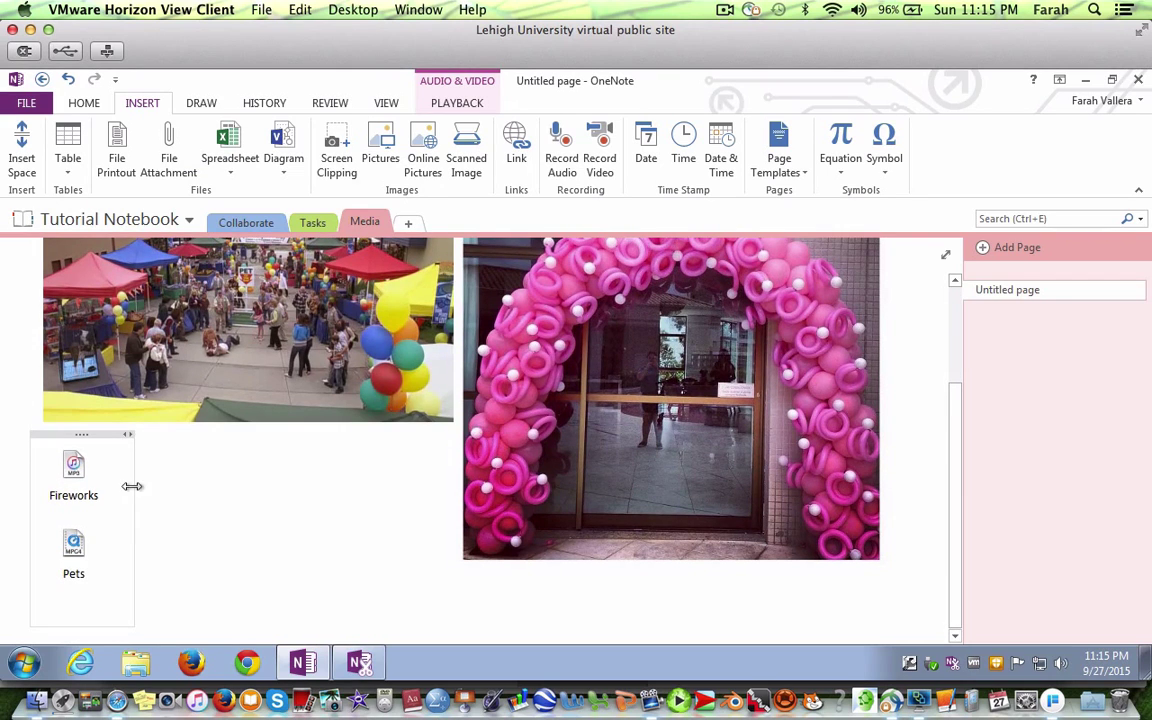
double_click(73, 545)
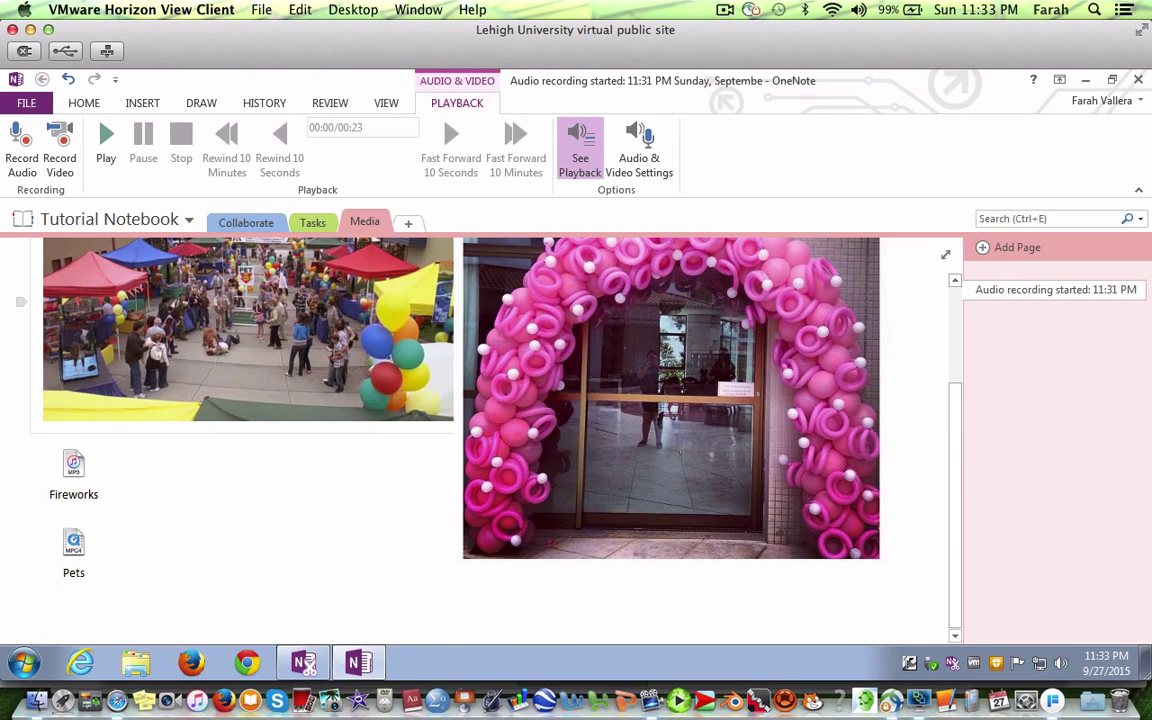
Start an audio recording in the empty space beside the Fireworks attachment
left_click(173, 450)
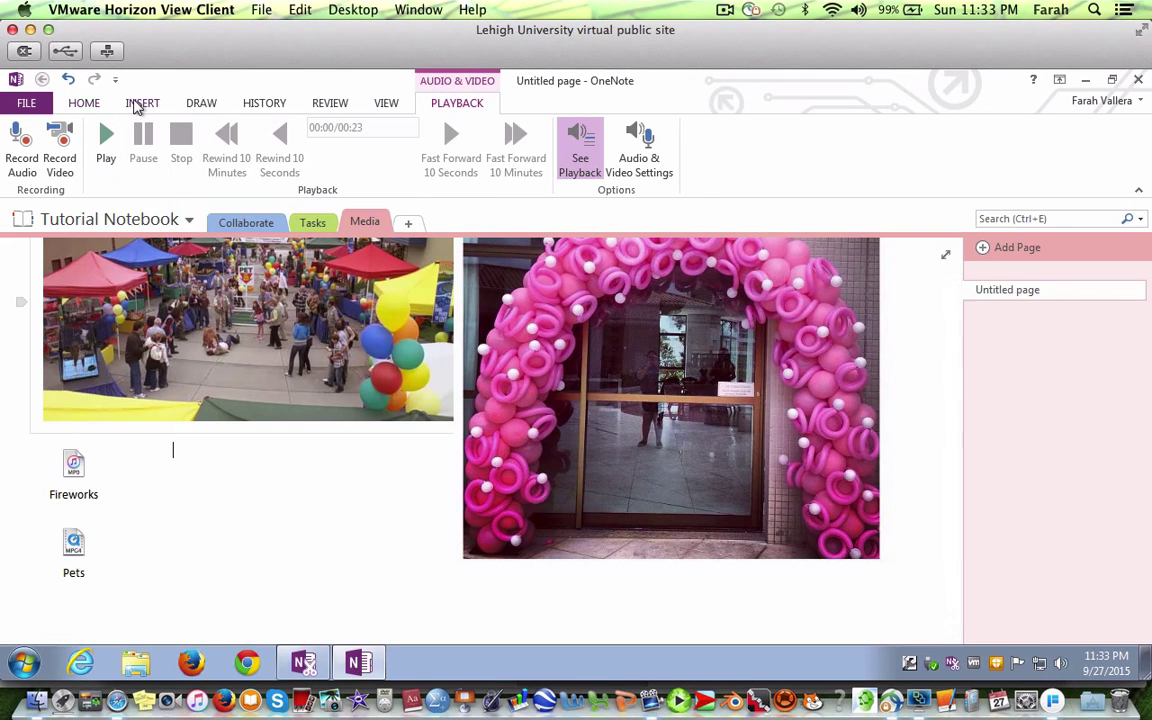
left_click(141, 104)
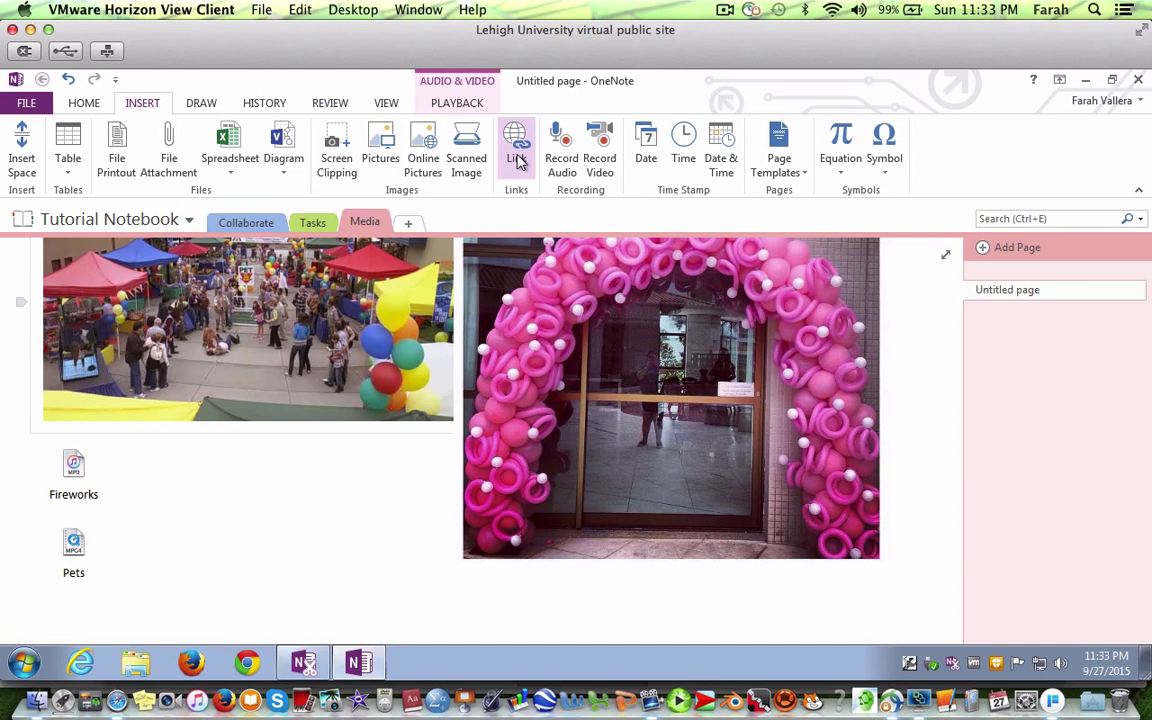
left_click(560, 155)
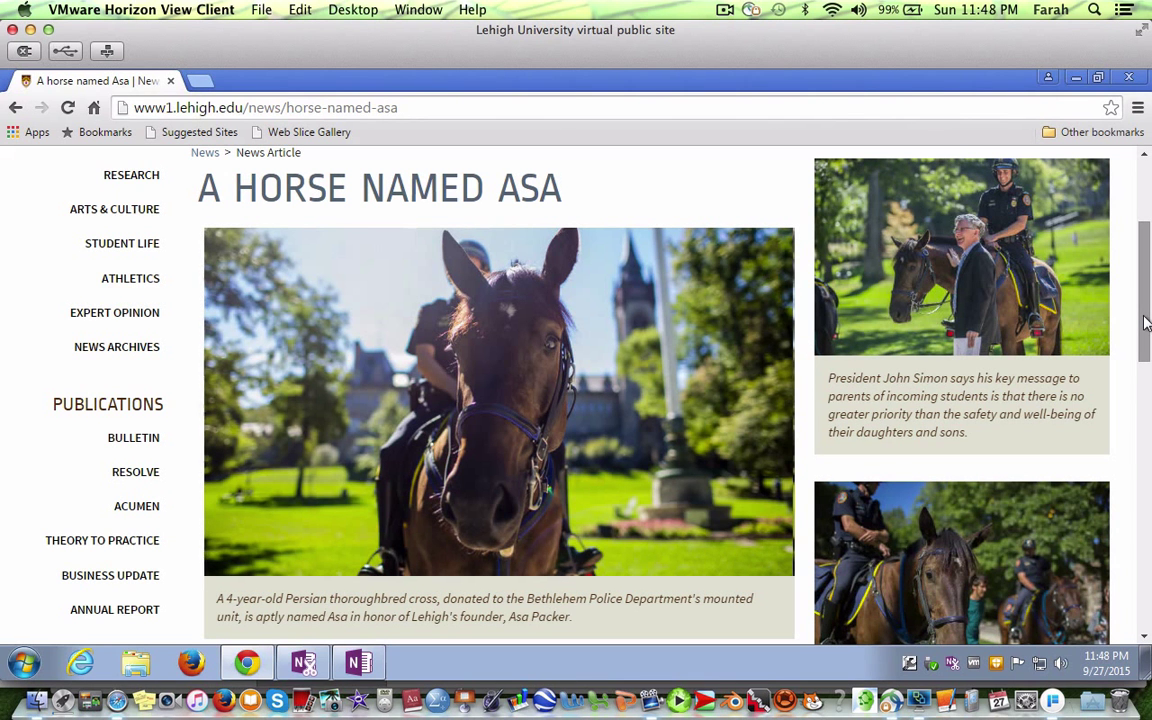
Copy the web address of the "A Horse Named Asa" article and switch to OneNote
left_click(596, 107)
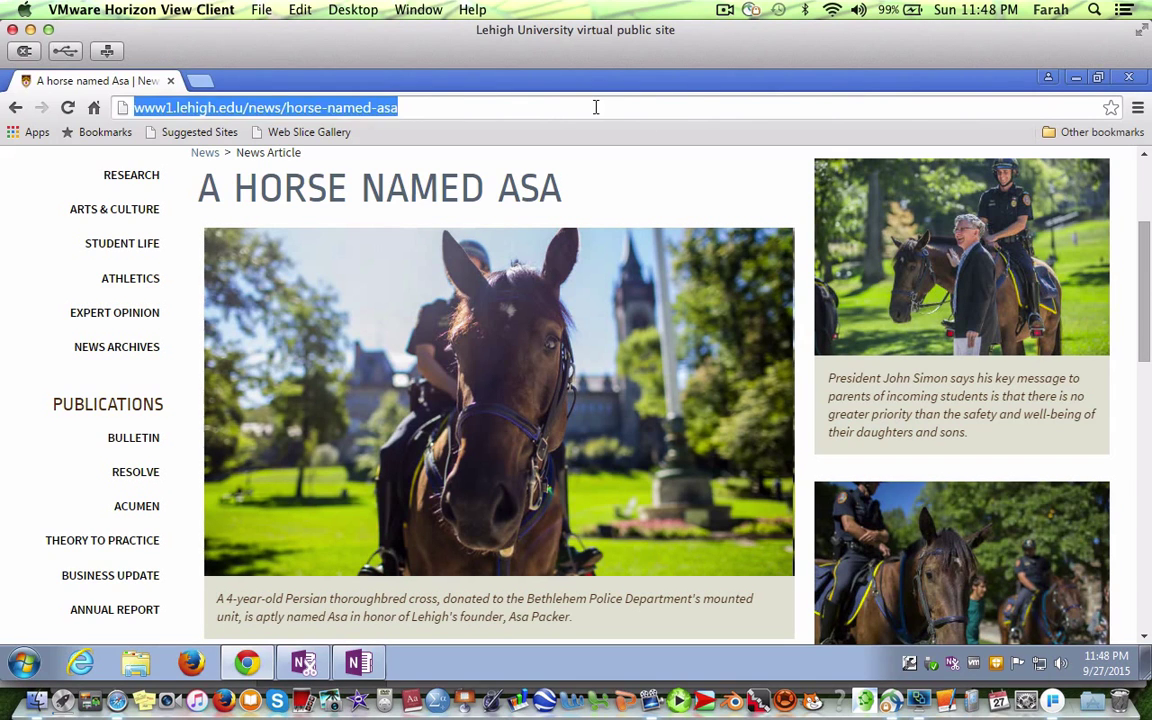
right_click(386, 107)
left_click(407, 177)
left_click(360, 662)
left_click(142, 104)
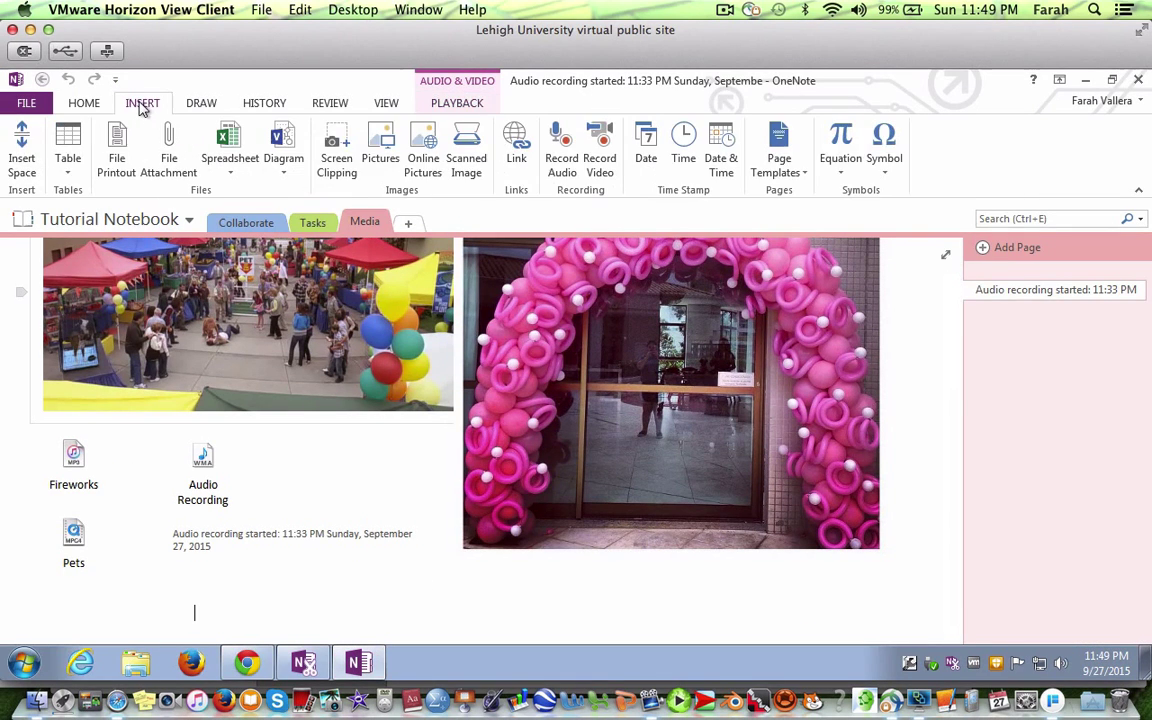
left_click(515, 143)
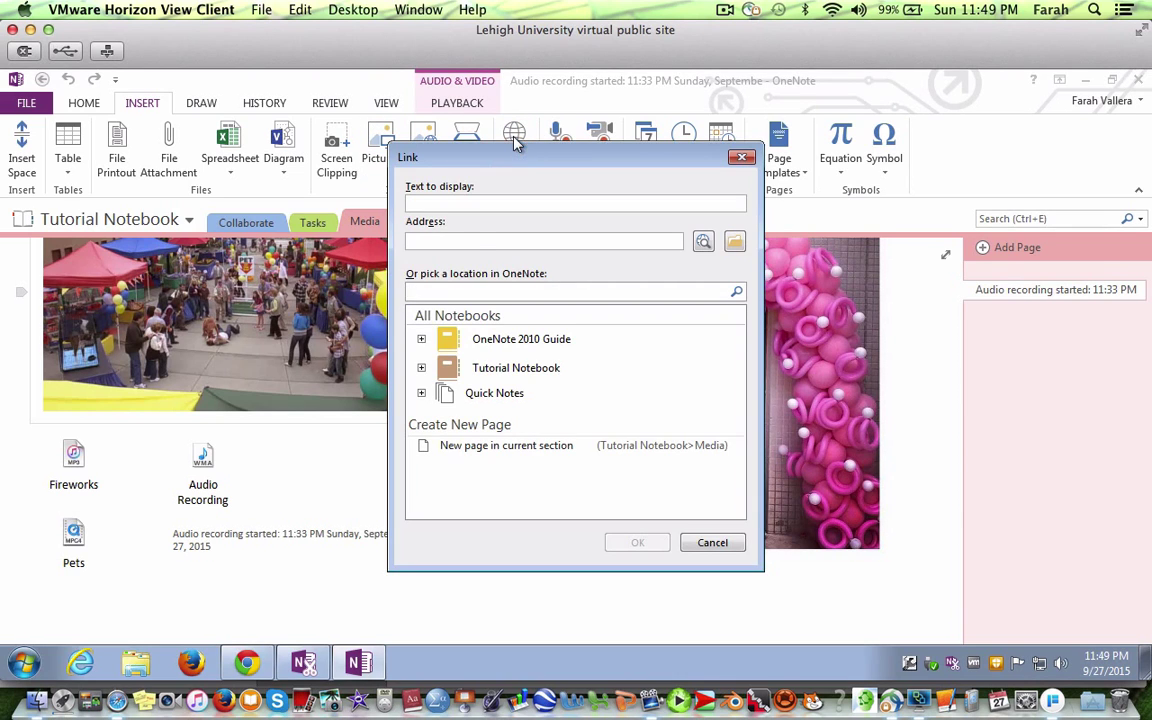
right_click(459, 240)
left_click(421, 284)
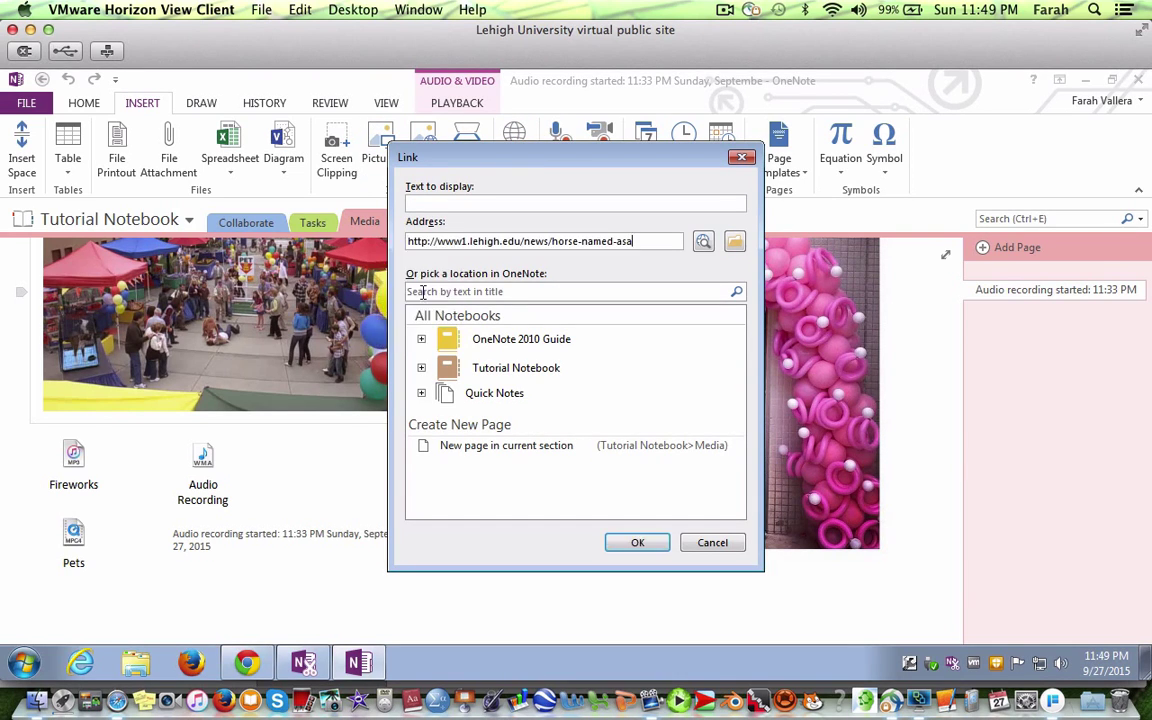
left_click(637, 542)
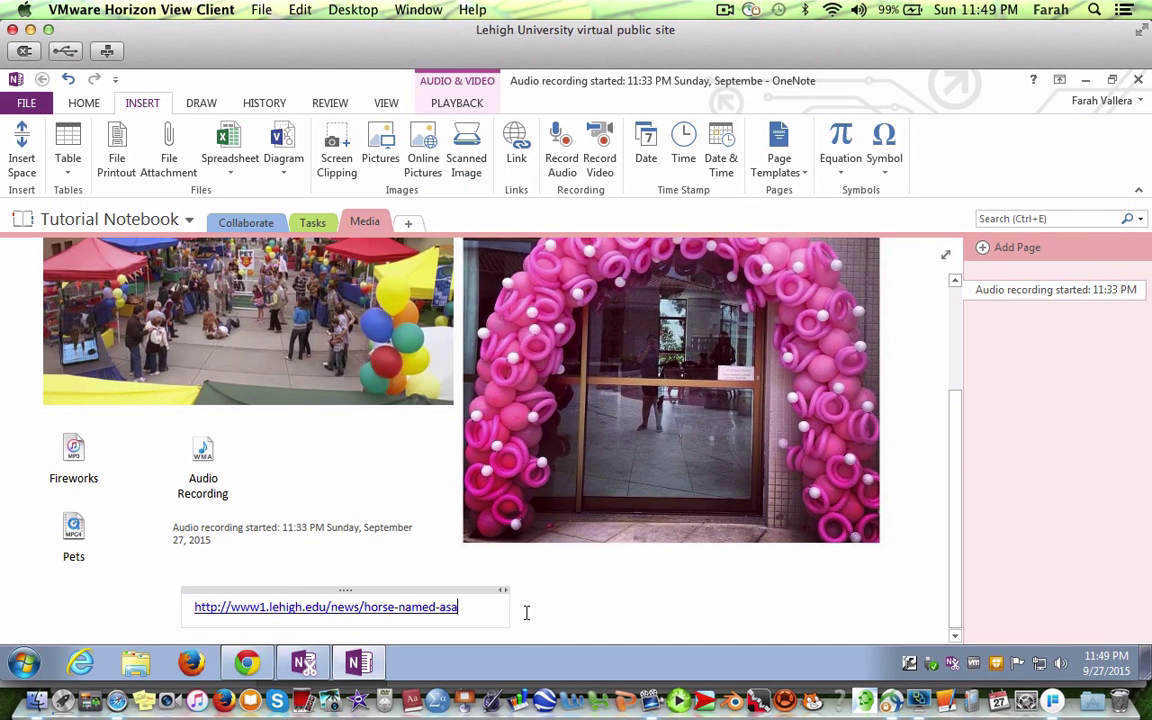
Switch to Chrome and print all pages of the horse article to the Send To OneNote printer, placing the printout in the Media section
left_click(248, 666)
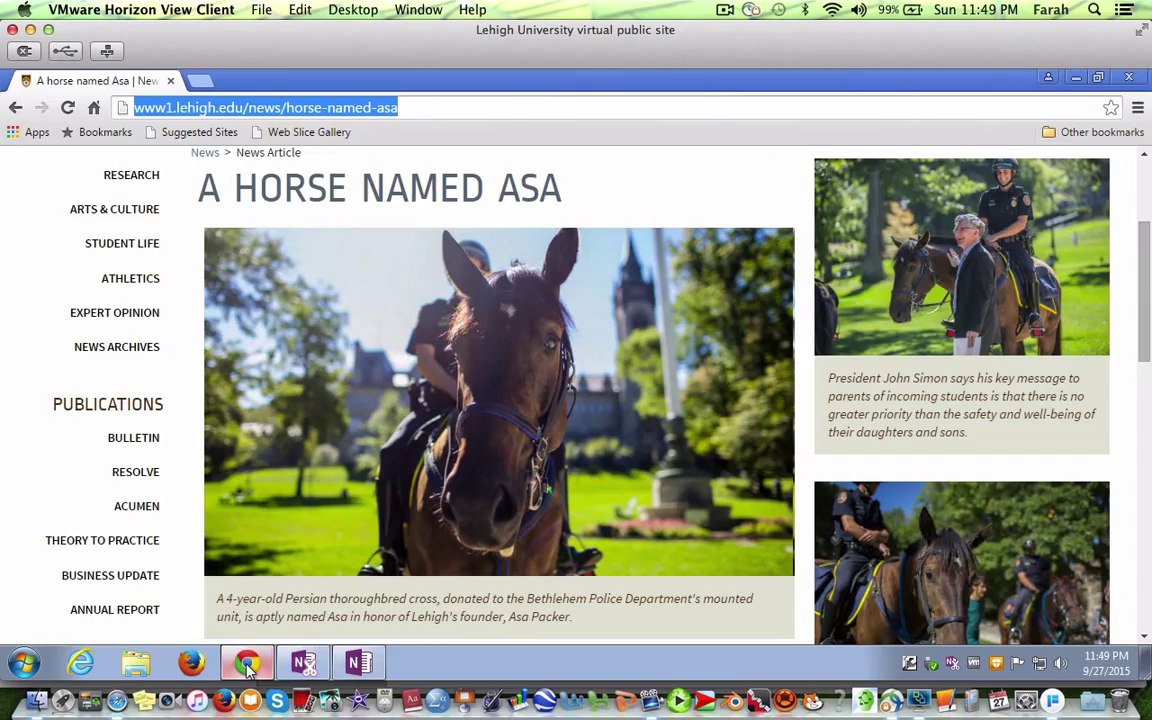
scroll(640, 600, "down", 15)
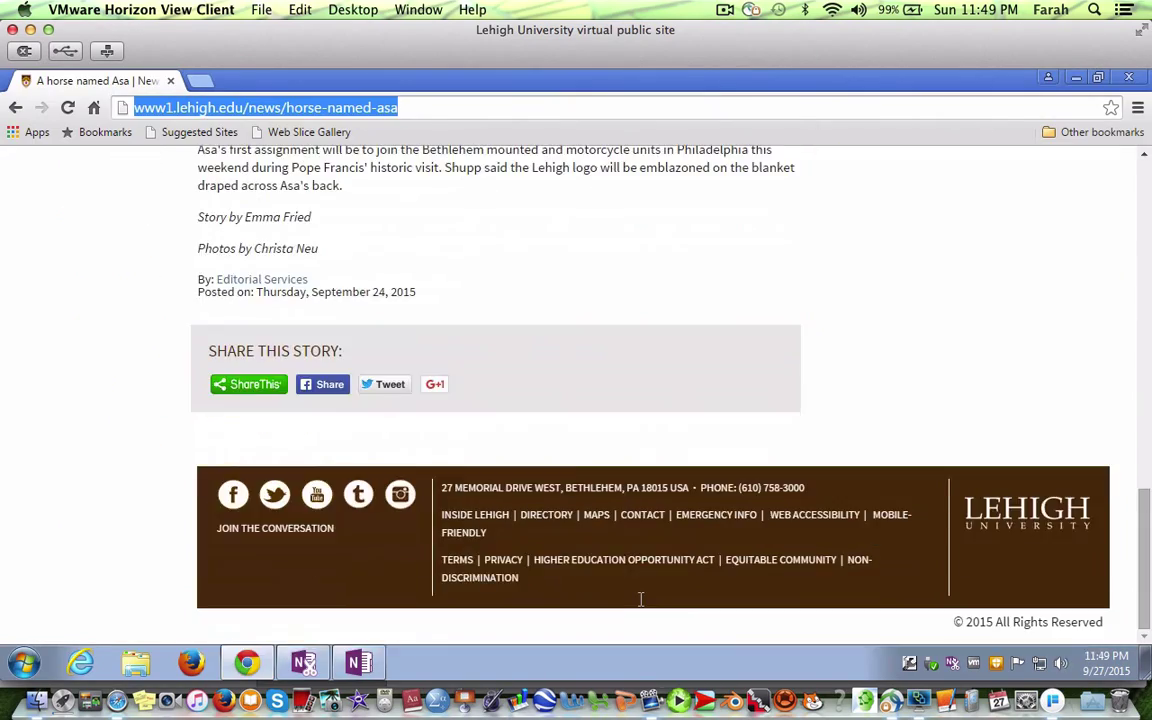
scroll(641, 599, "up", 12)
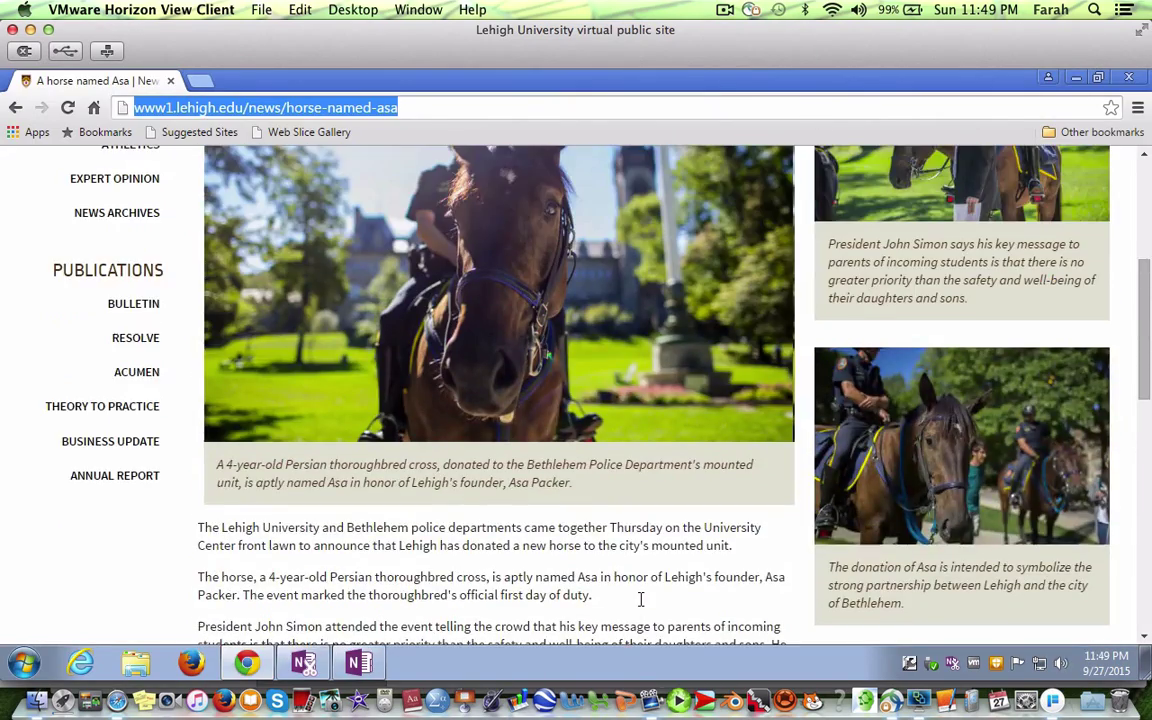
right_click(641, 599)
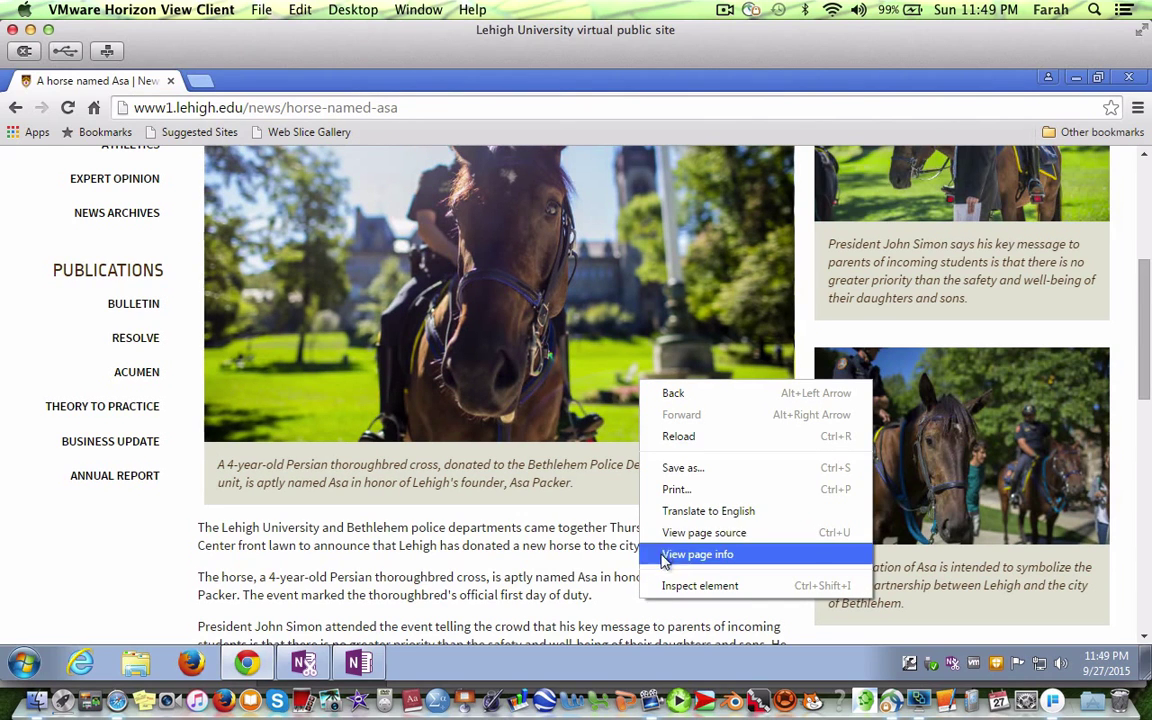
left_click(680, 492)
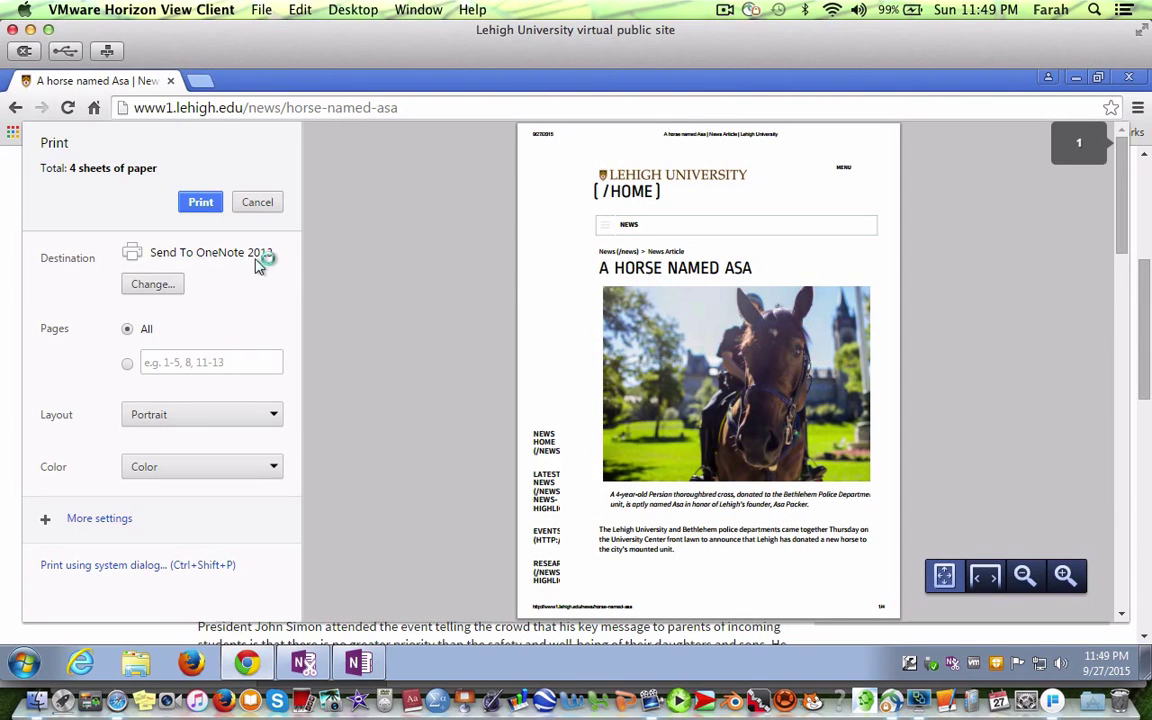
left_click(193, 201)
left_click(674, 567)
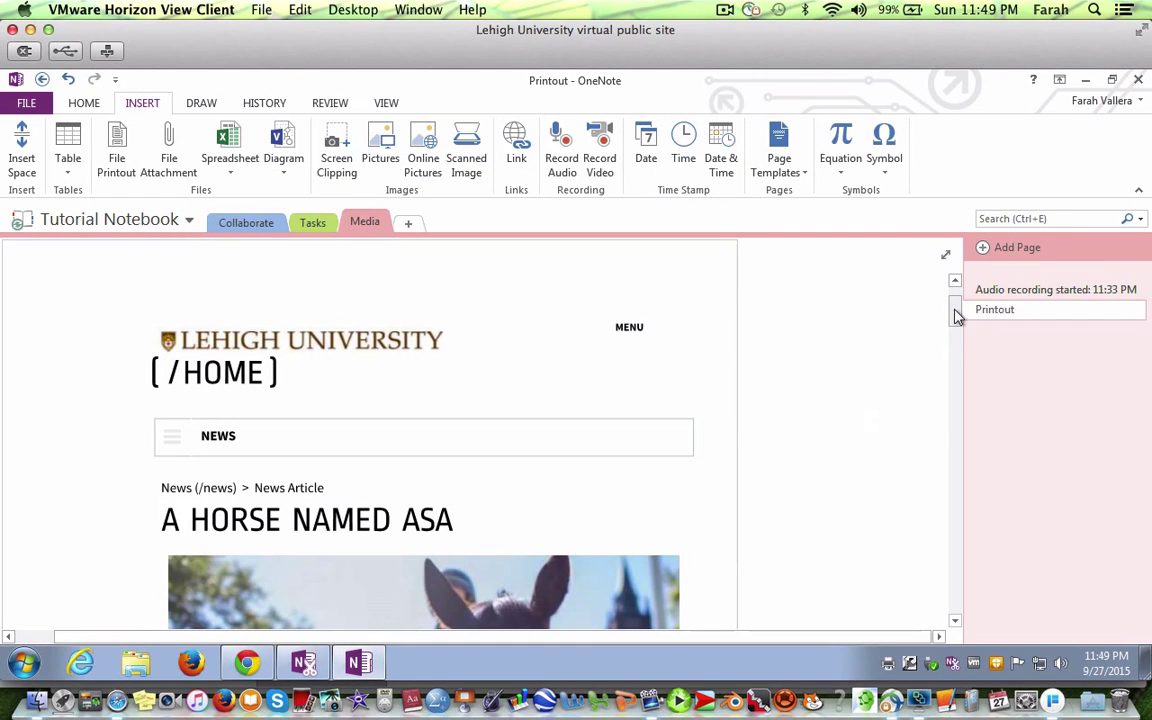
left_click_drag(956, 311, 955, 345)
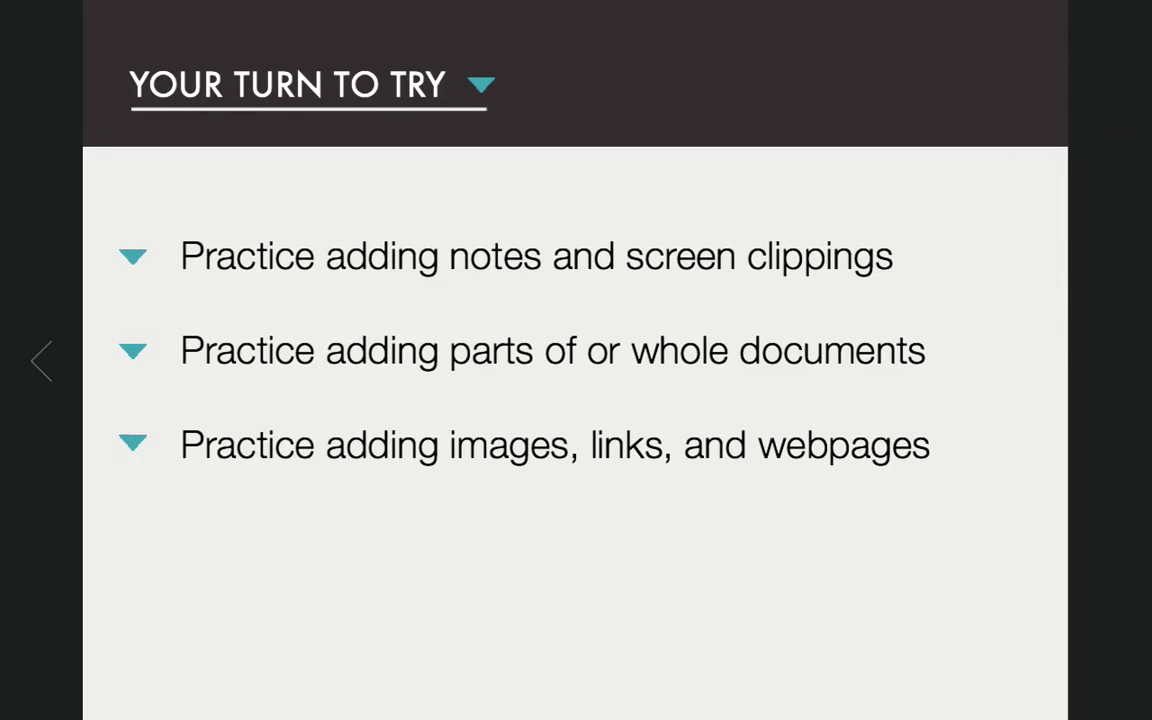